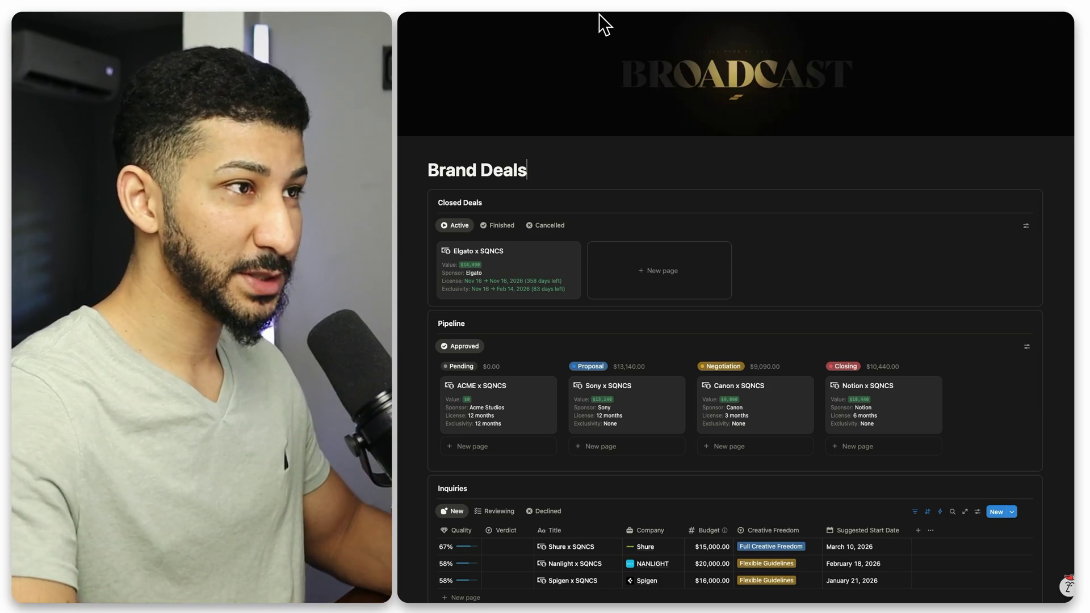
# - Go back from the Brand Deals page to the Index page with Cmd+[
pyautogui.press('super+bracketleft')
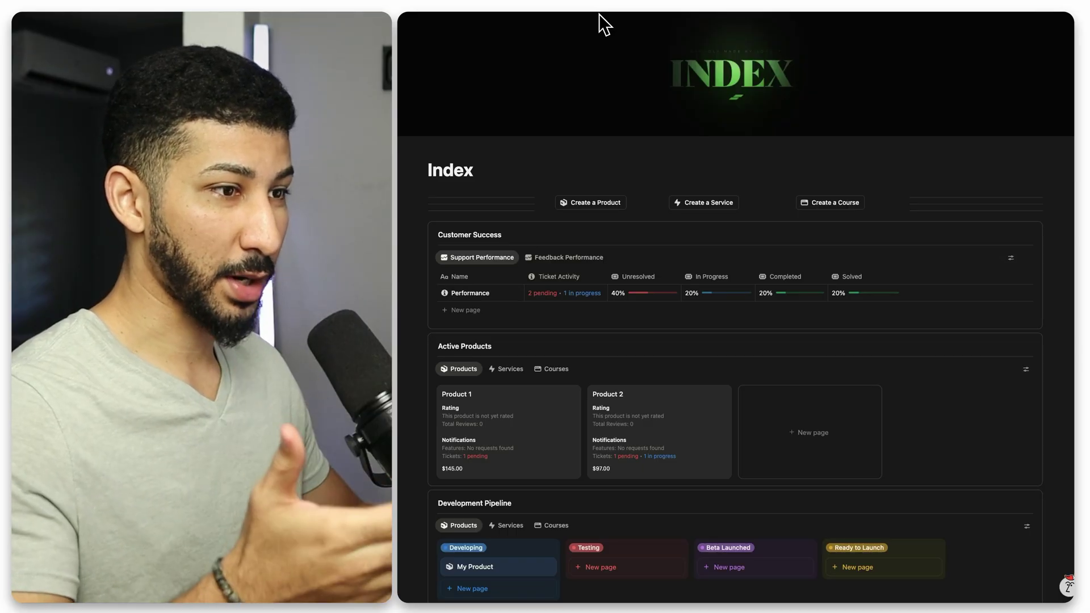
# - Scroll down the Protocol dashboard to its Departments, Projects and Tasks sections
pyautogui.scroll(-10, 672, 142)
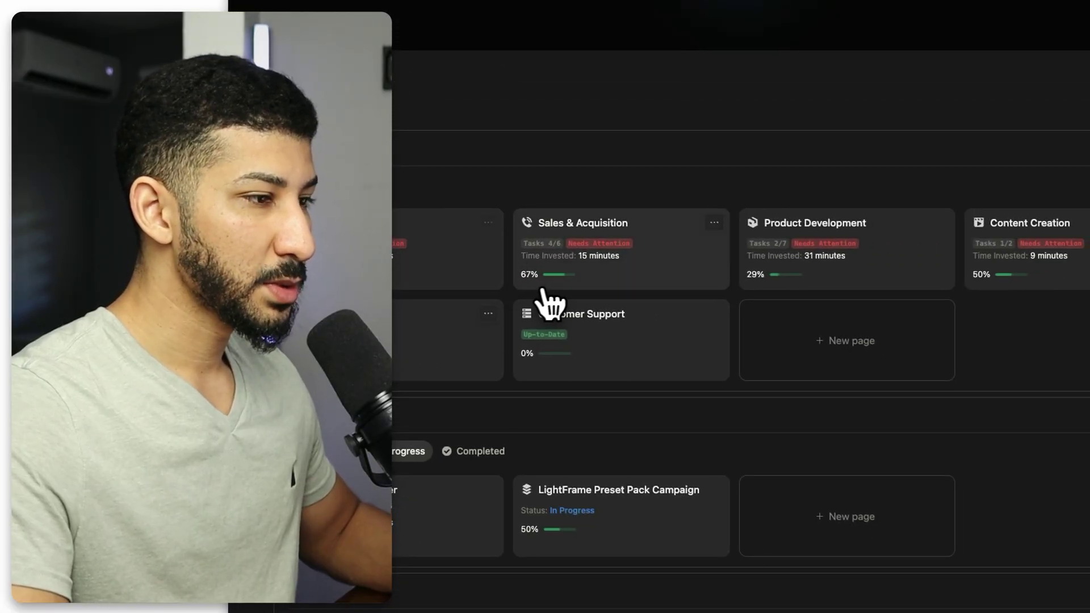
# - Add a new project page to the Projects gallery, then close it again
pyautogui.scroll(-3, 547, 297)
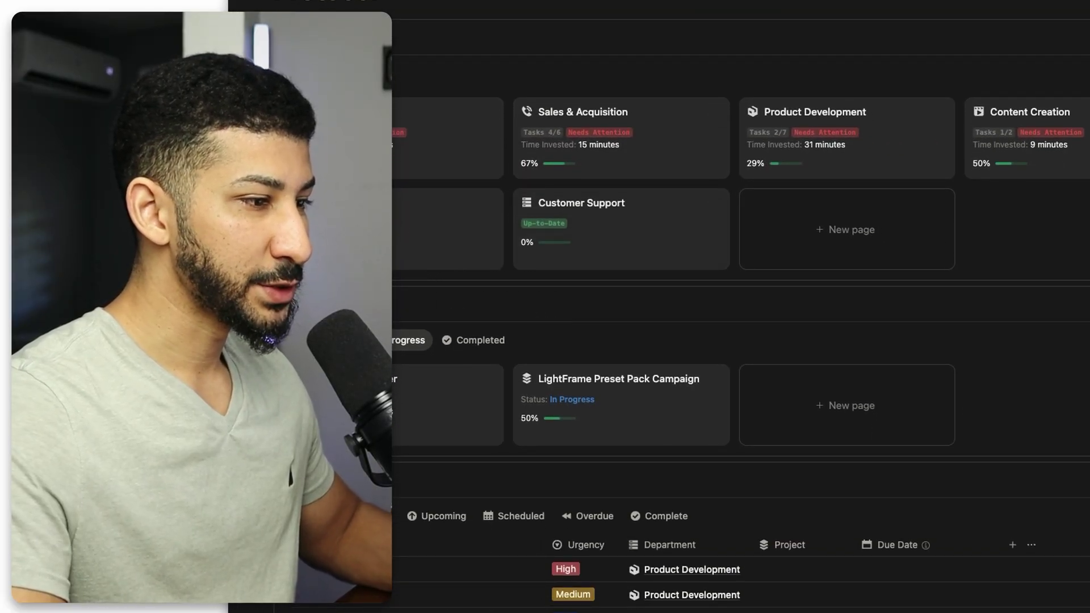
pyautogui.scroll(1, 448, 346)
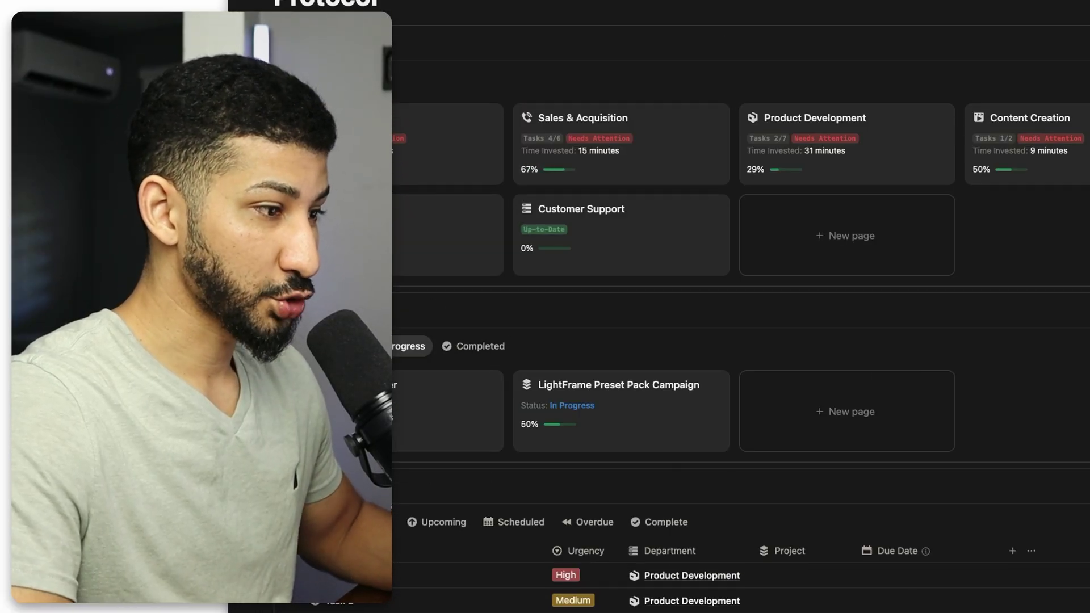
pyautogui.click(454, 384)
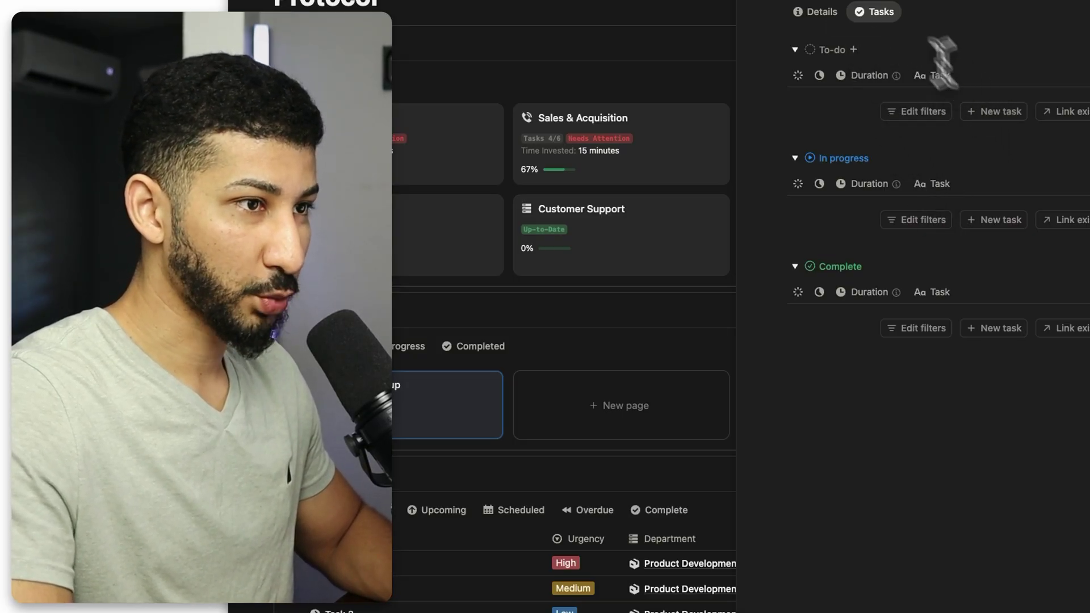
pyautogui.press('Escape')
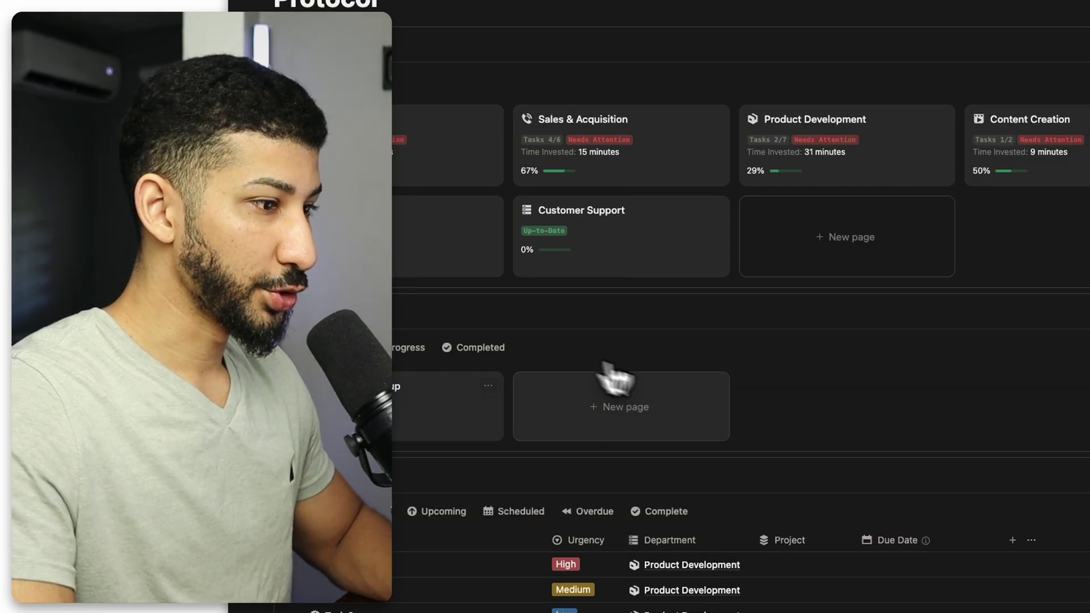
# - Filter the Tasks table to the Complete view, which lists no tasks yet
pyautogui.scroll(-2, 486, 370)
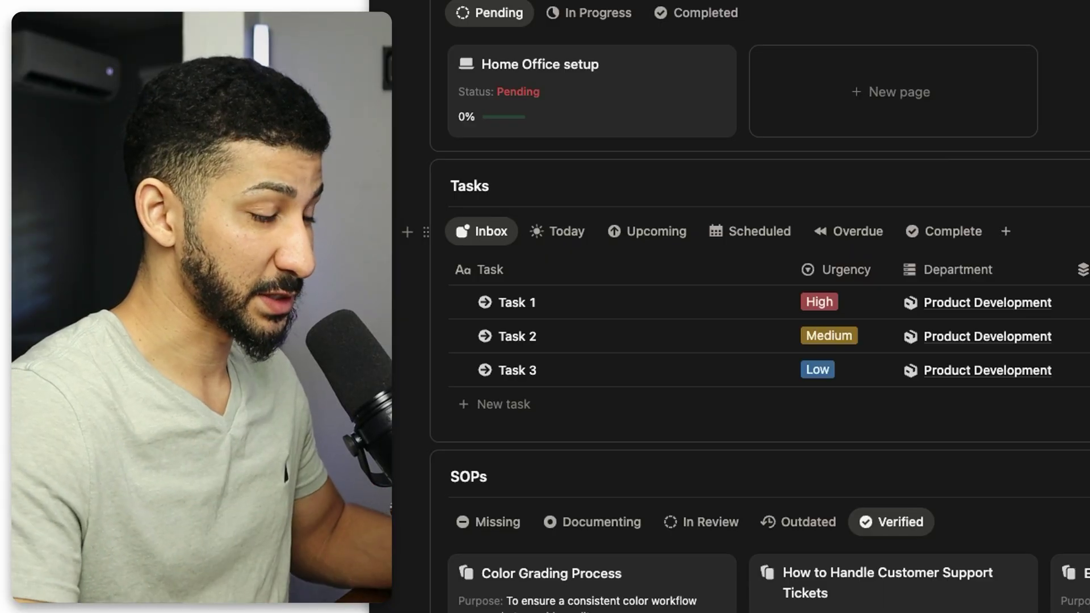
pyautogui.click(949, 233)
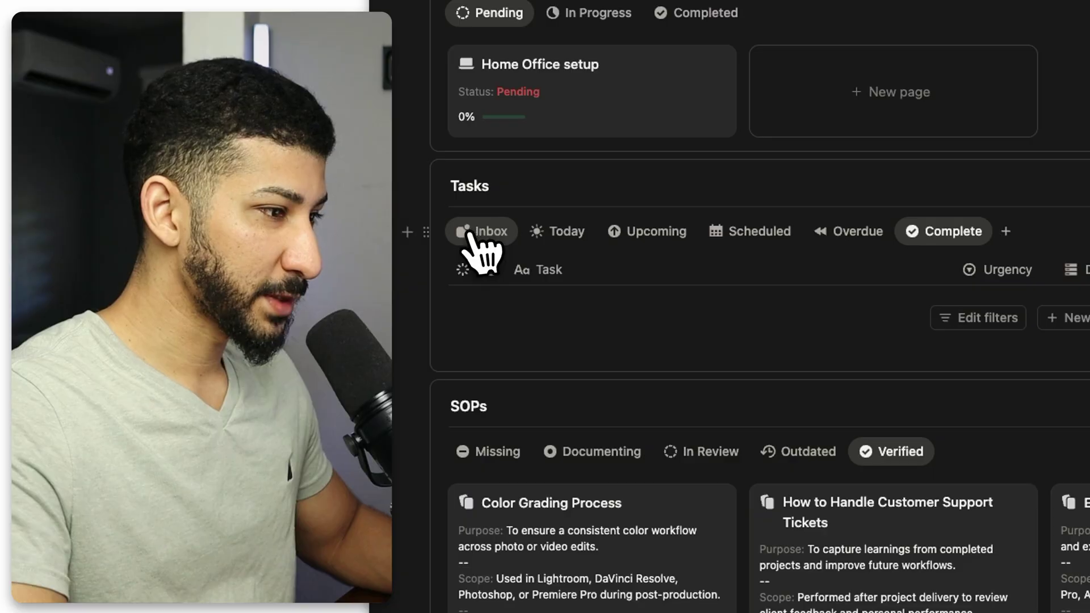
# - In the Inbox, set the Department of Task 1, Task 2 and Task 3 to Operations
pyautogui.click(472, 232)
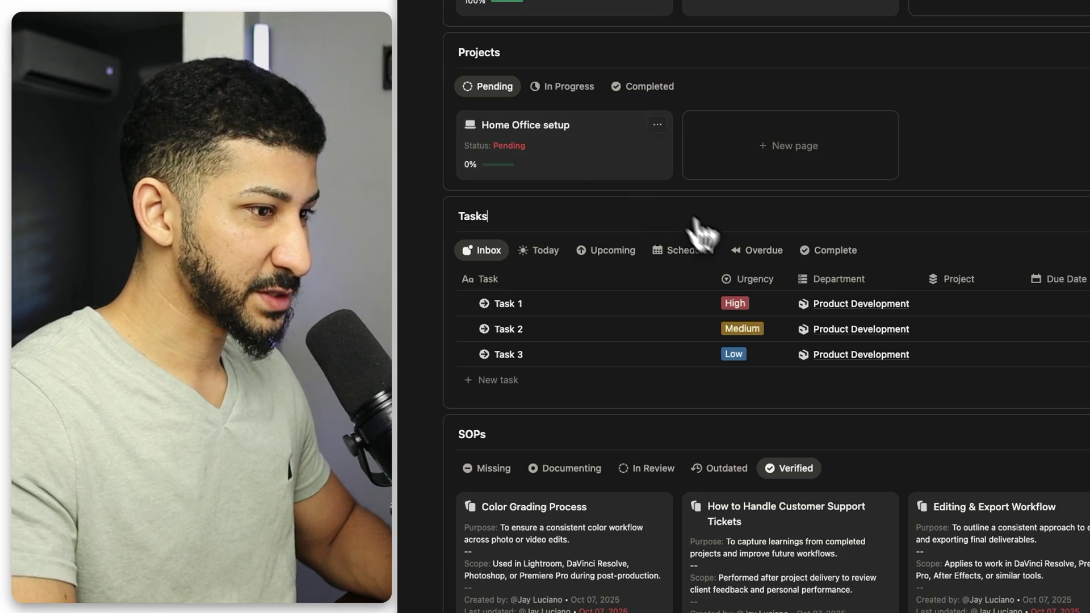
pyautogui.moveTo(889, 302); pyautogui.dragTo(890, 385)
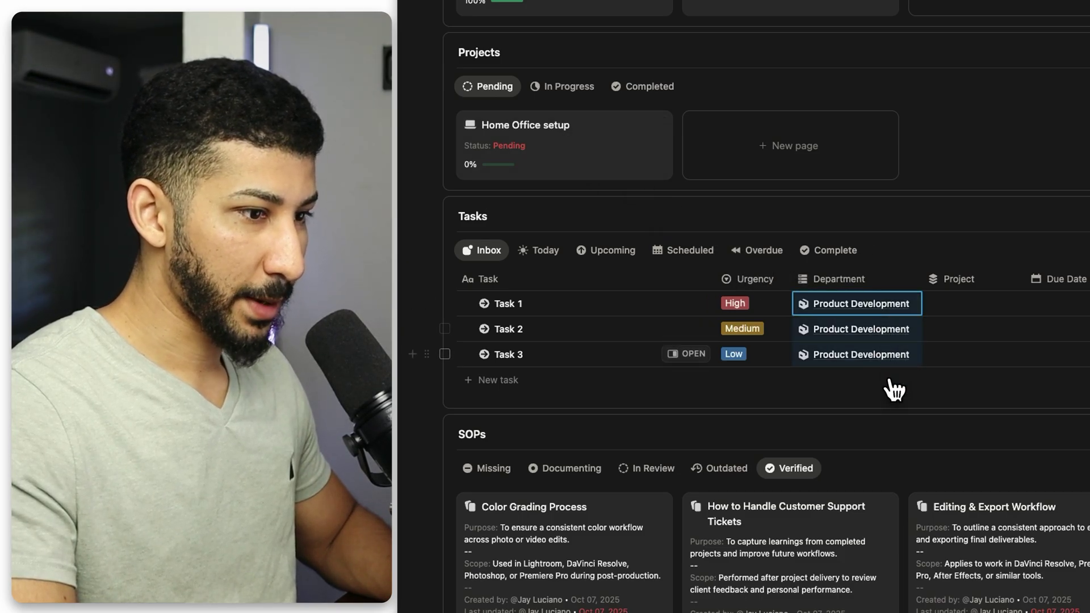
pyautogui.press('BackSpace')
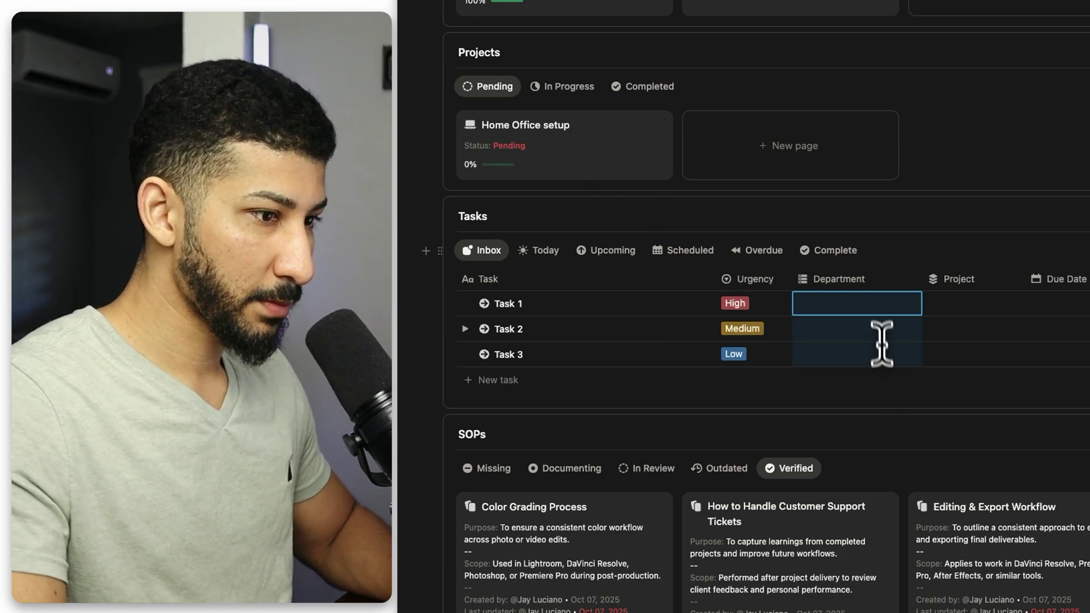
pyautogui.press('Escape')
pyautogui.click(881, 307)
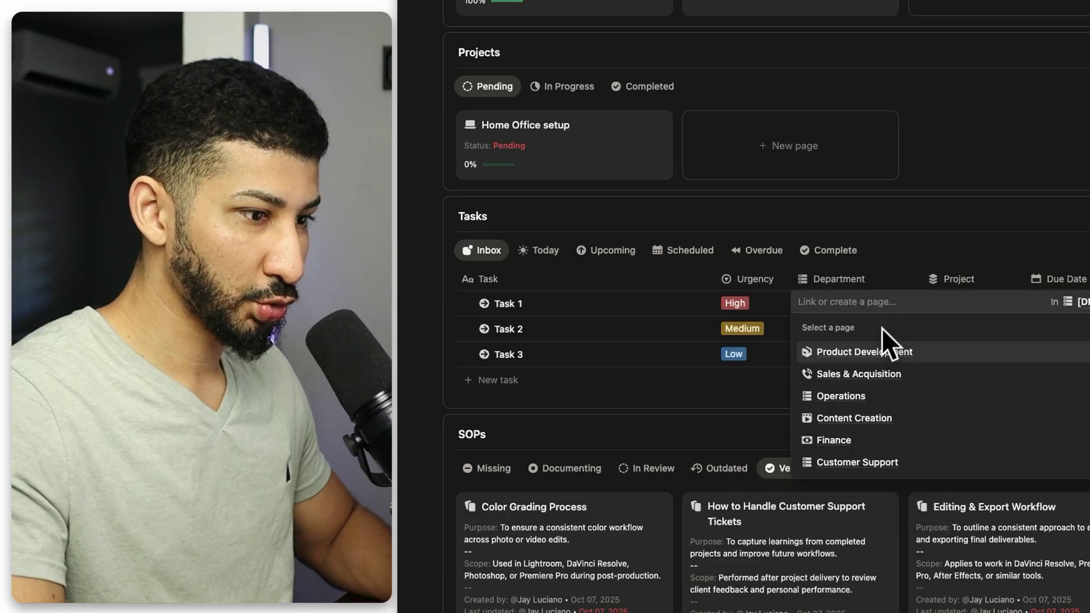
pyautogui.click(875, 400)
pyautogui.press('Escape')
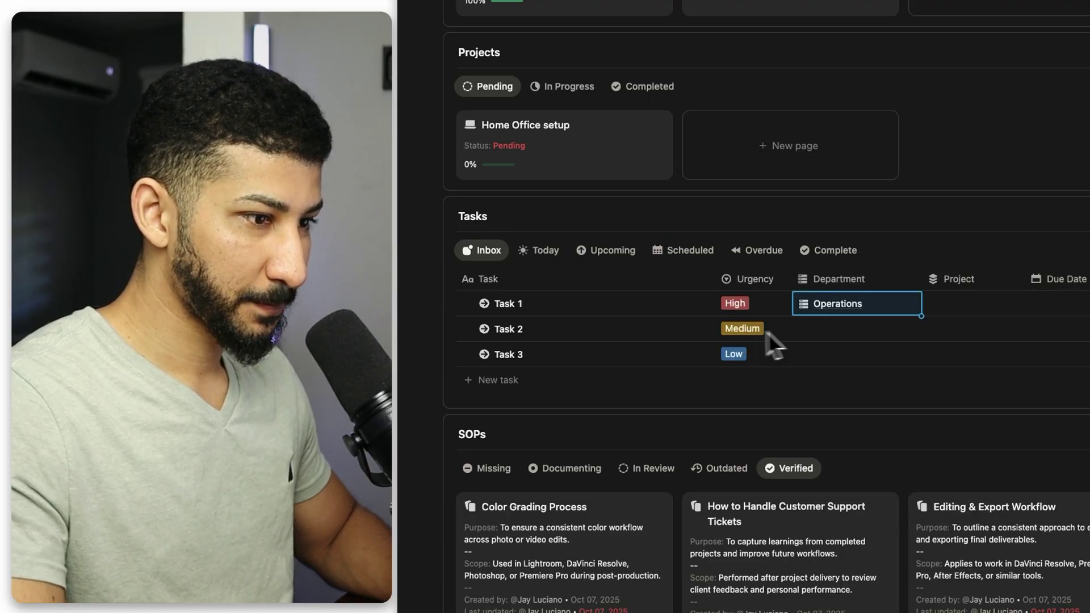
pyautogui.moveTo(922, 316); pyautogui.dragTo(913, 365)
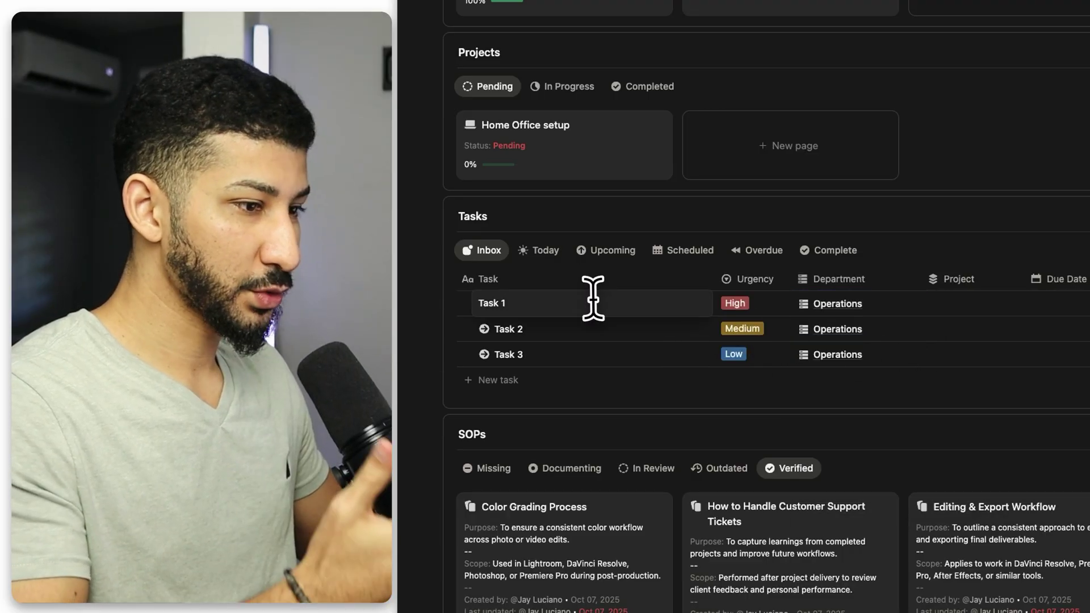
pyautogui.press('Escape')
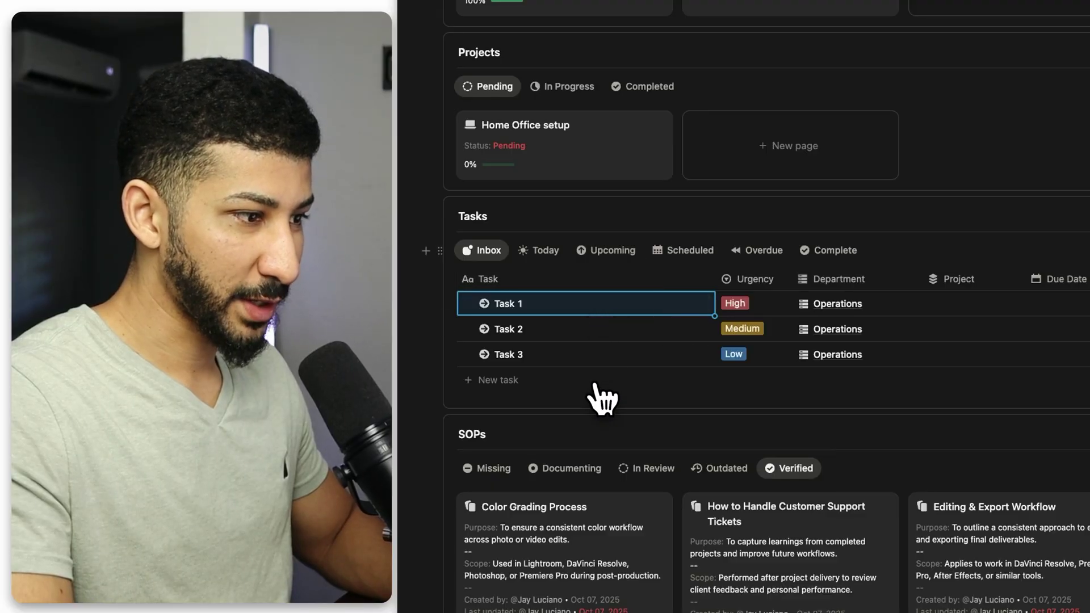
# - Look at the Home Office setup project, then go to the Brand Deals page
pyautogui.click(575, 173)
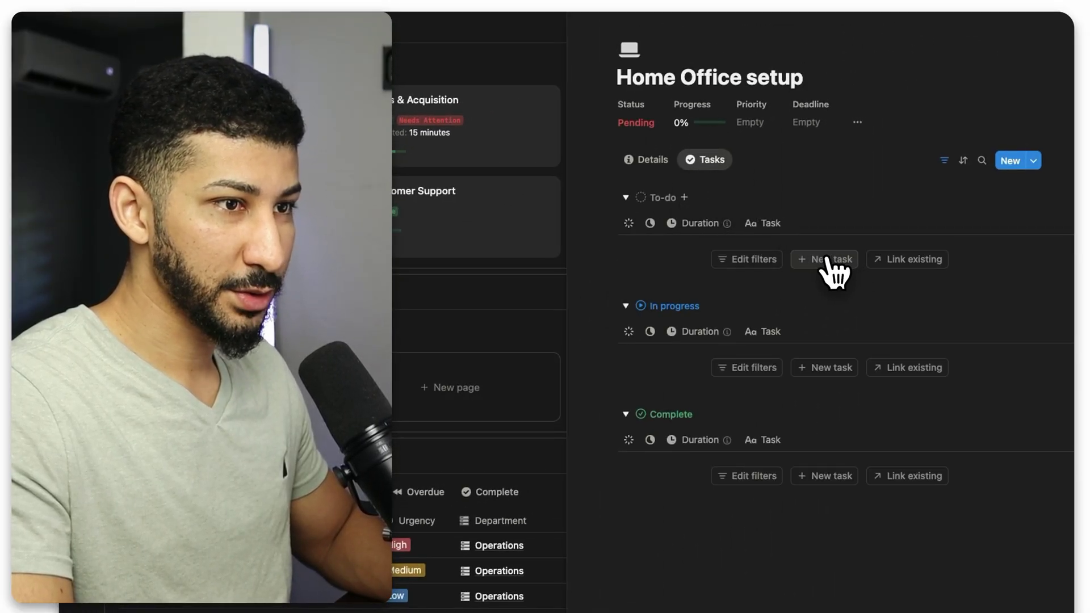
pyautogui.click(590, 25)
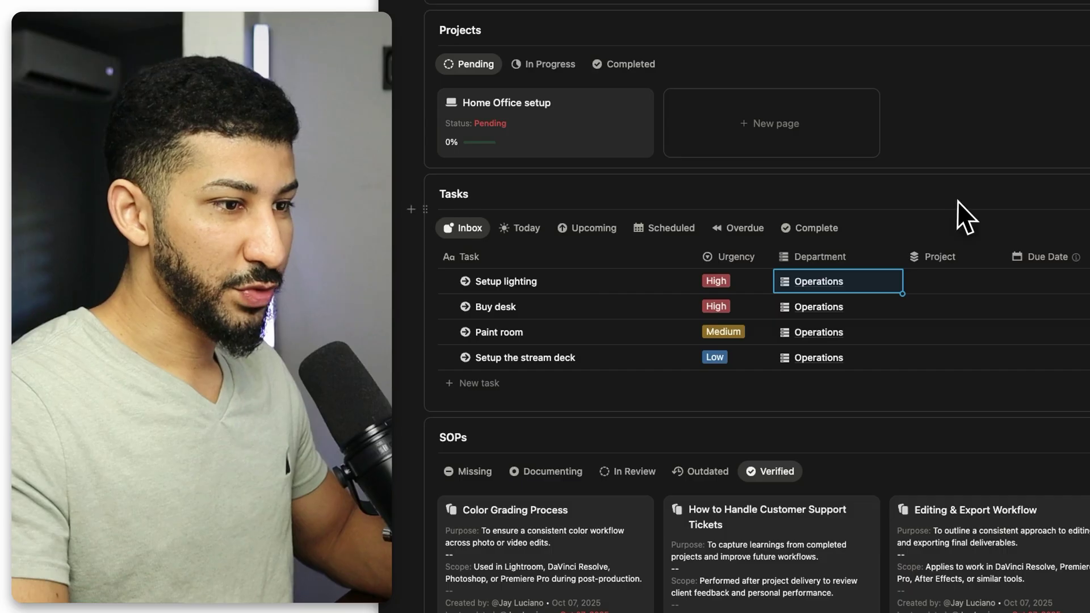
pyautogui.click(951, 192)
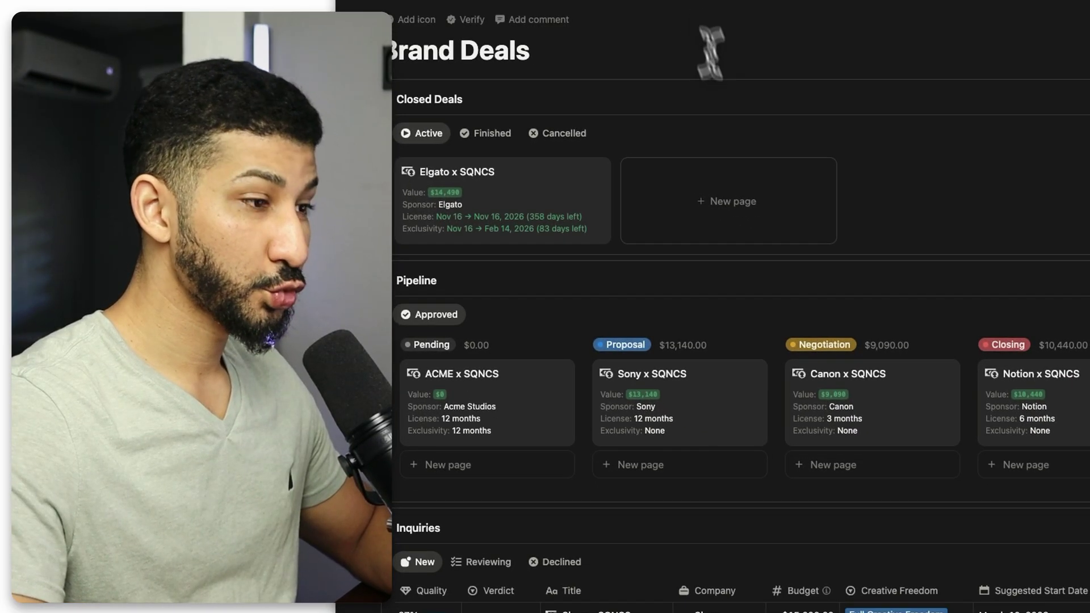
# - Add the task 'Send proposal to Sony' to the Sony x SQNCS deal
pyautogui.scroll(-1, 761, 207)
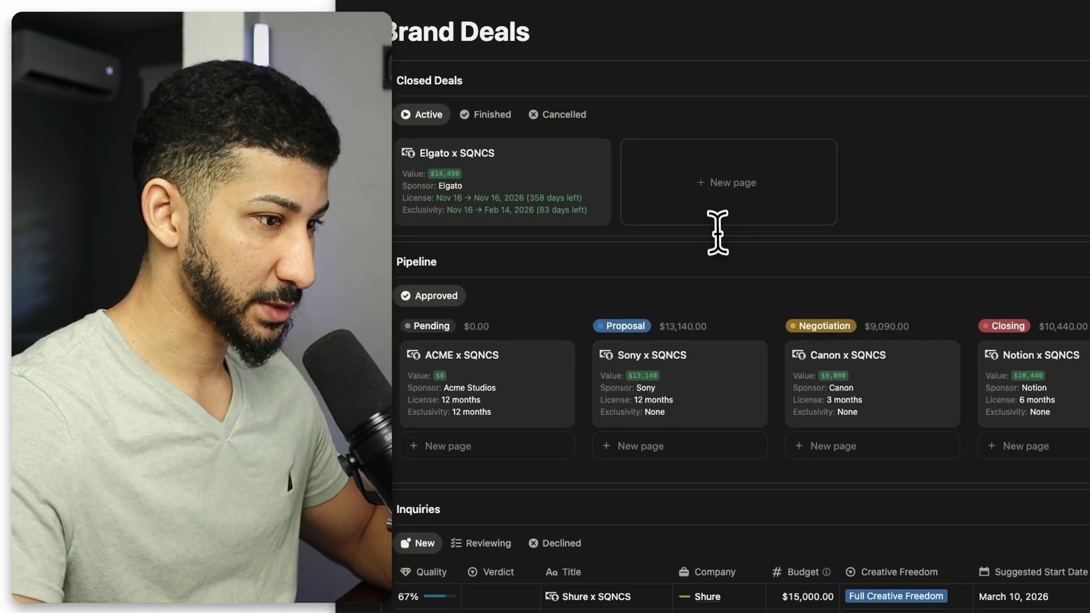
pyautogui.scroll(1, 717, 235)
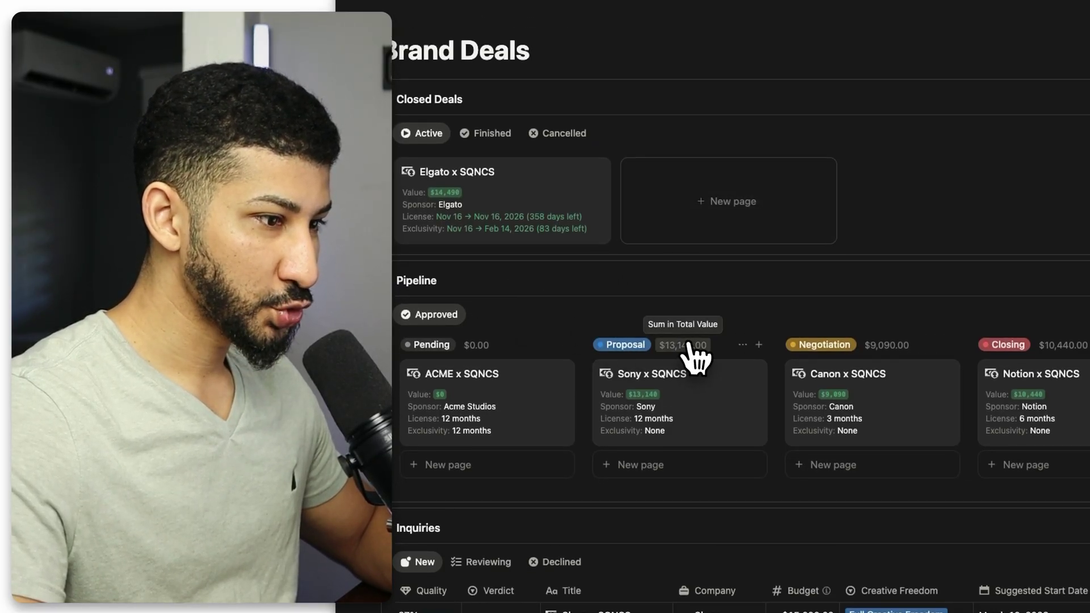
pyautogui.click(716, 404)
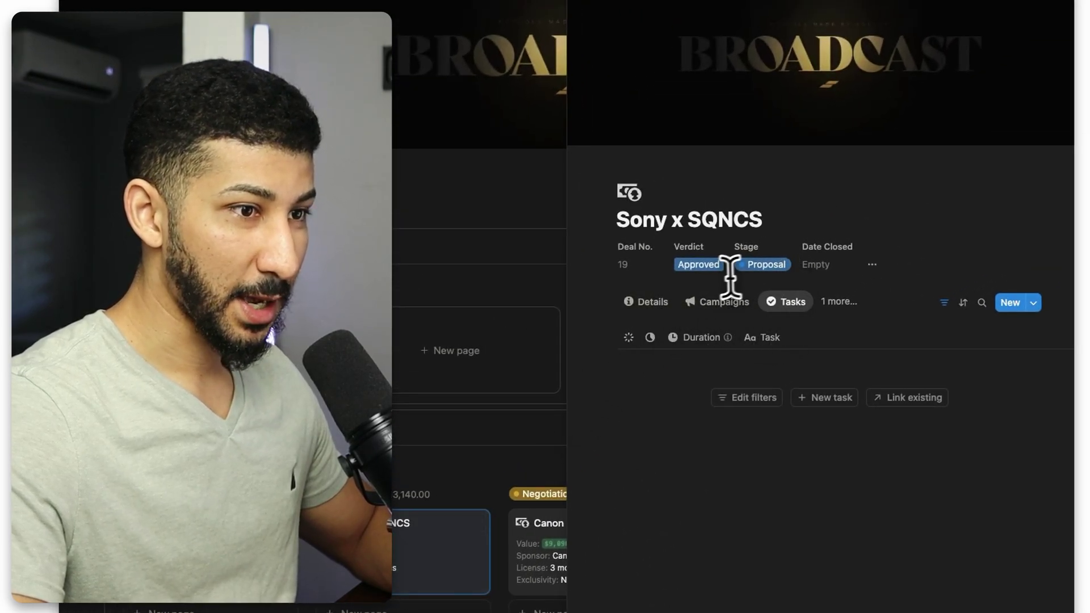
pyautogui.click(822, 399)
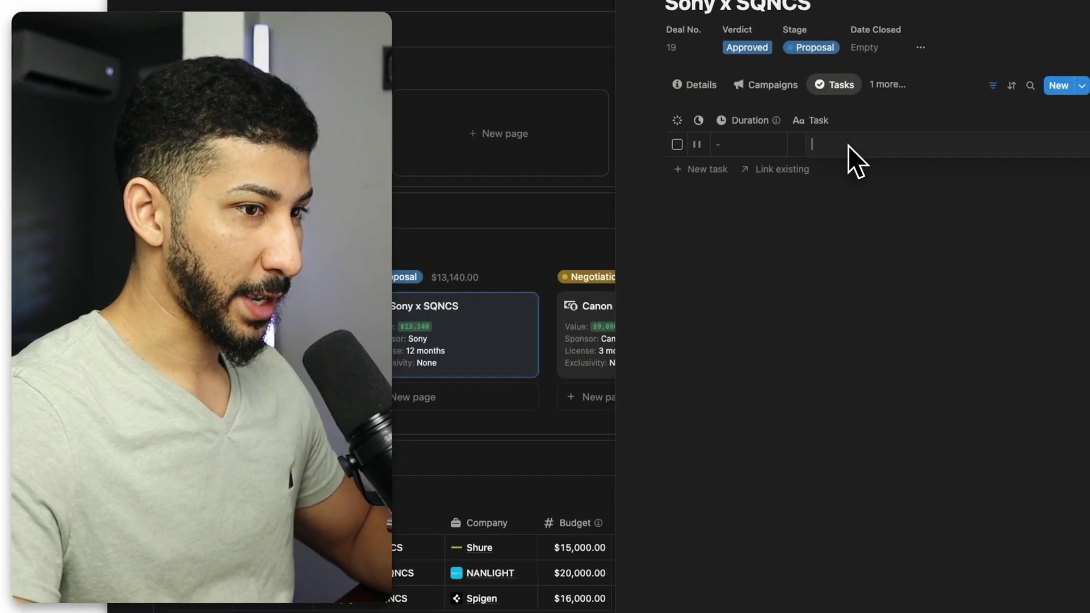
pyautogui.press('capslock')
pyautogui.write('Sen')
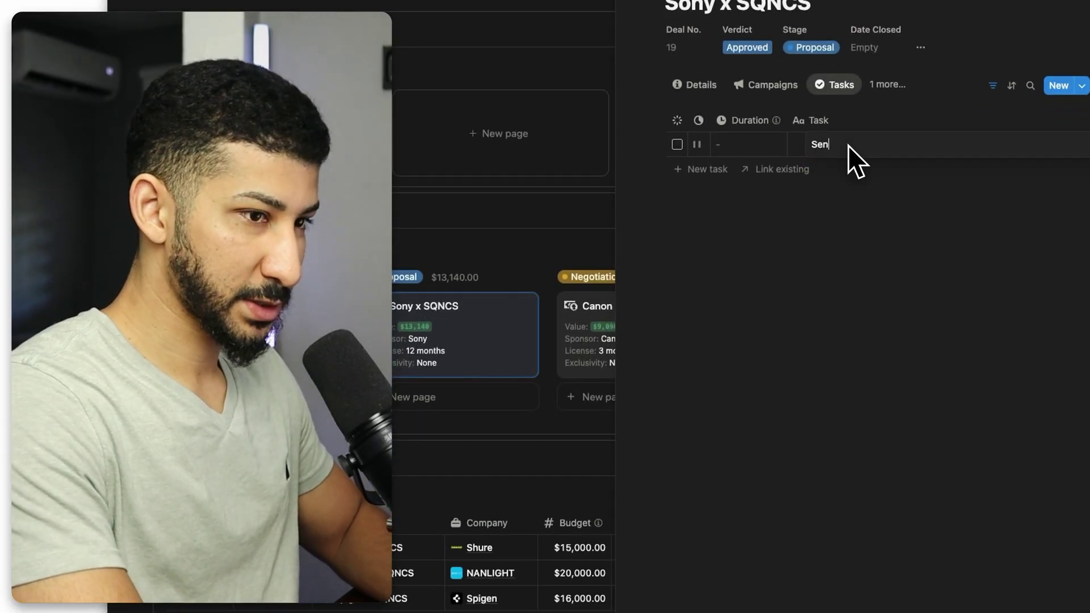
pyautogui.write('d proposal to S')
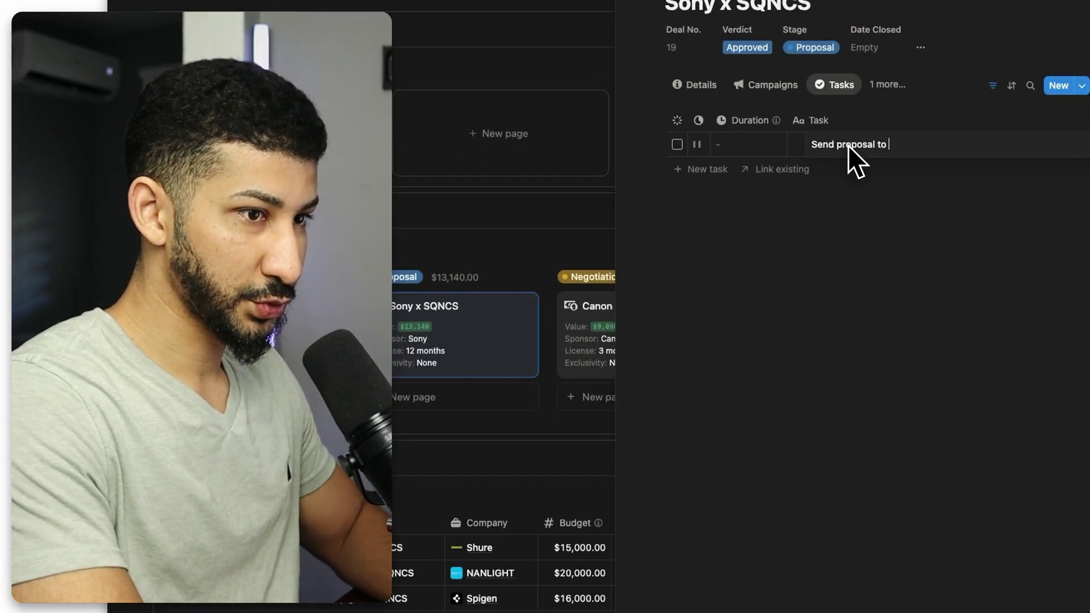
pyautogui.write('ony')
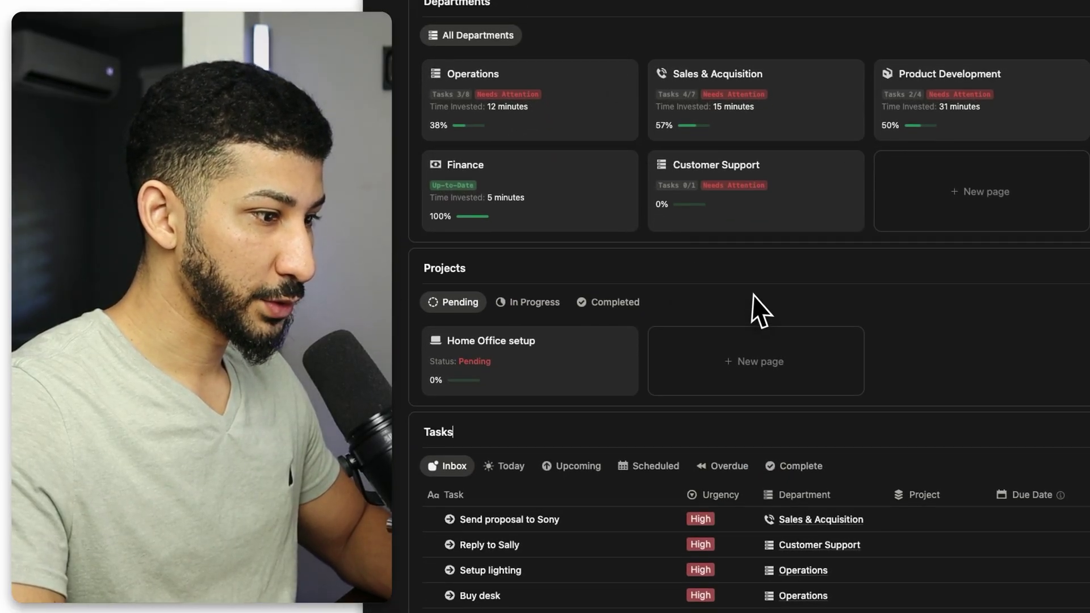
pyautogui.scroll(-3, 681, 340)
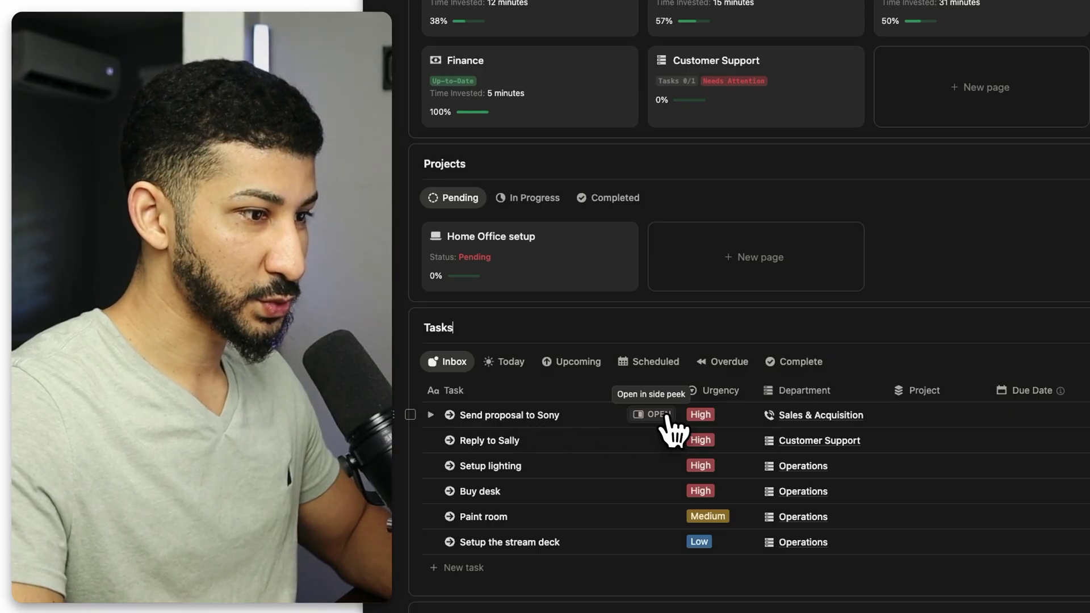
pyautogui.scroll(-1, 732, 386)
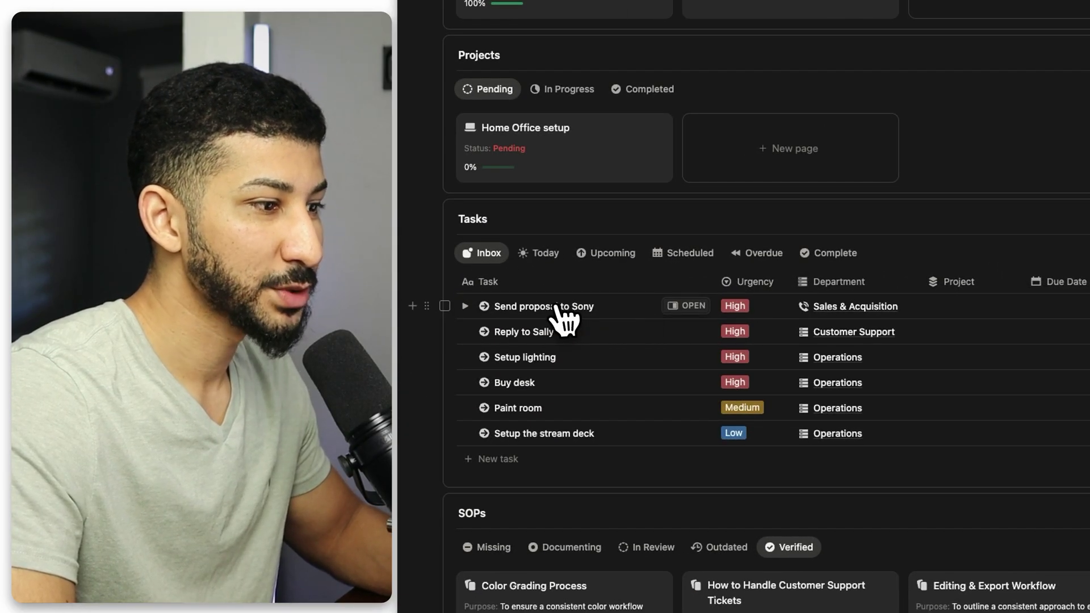
# - Make 'Send proposal to Sony' and 'Reply to Sally' due today
pyautogui.click(851, 291)
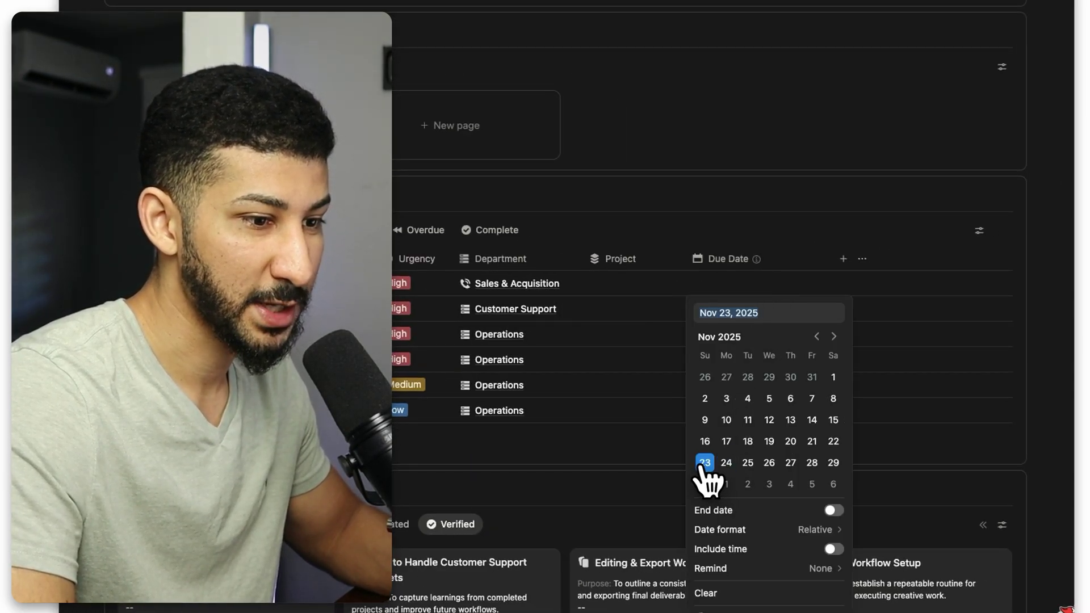
pyautogui.click(628, 394)
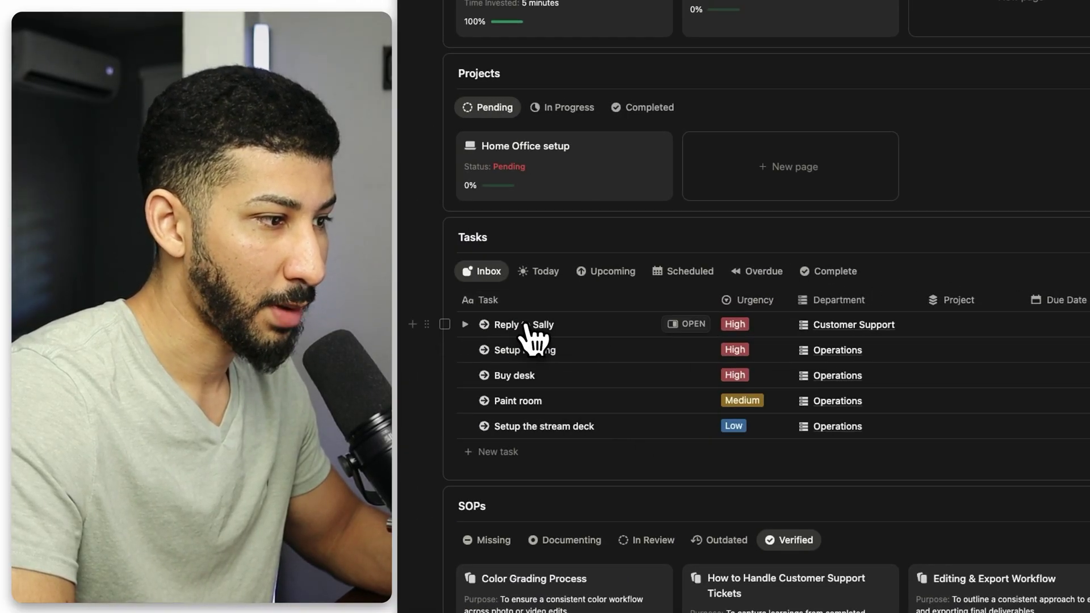
pyautogui.click(539, 276)
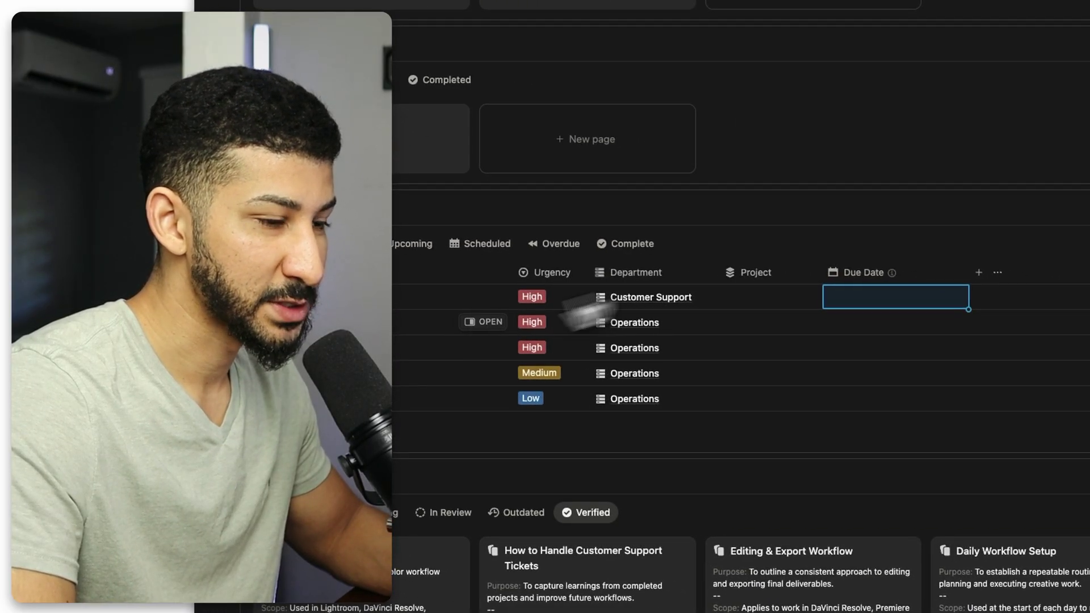
pyautogui.click(913, 304)
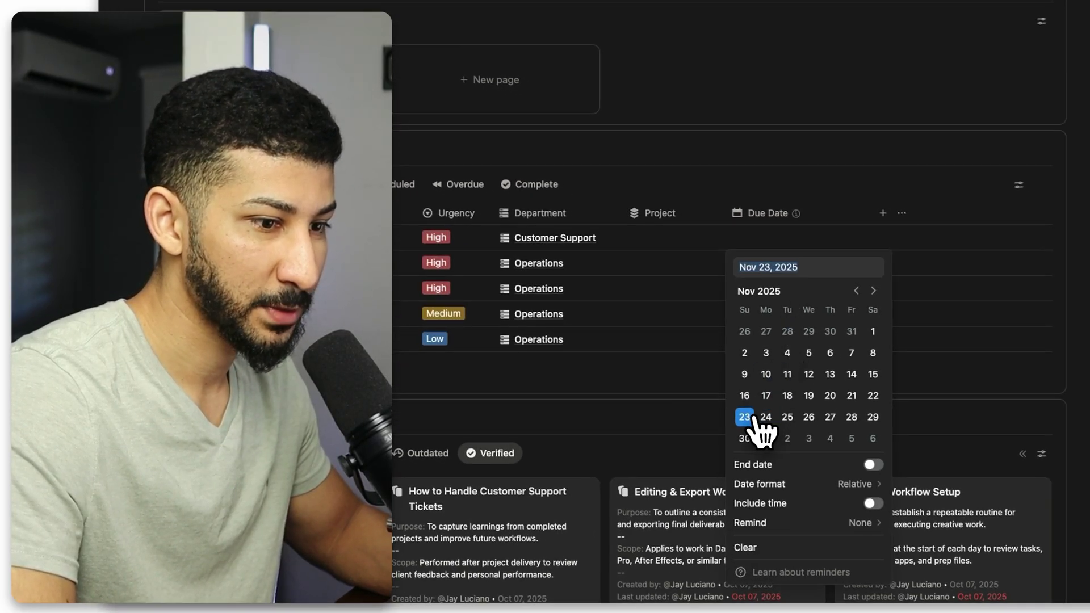
pyautogui.click(744, 416)
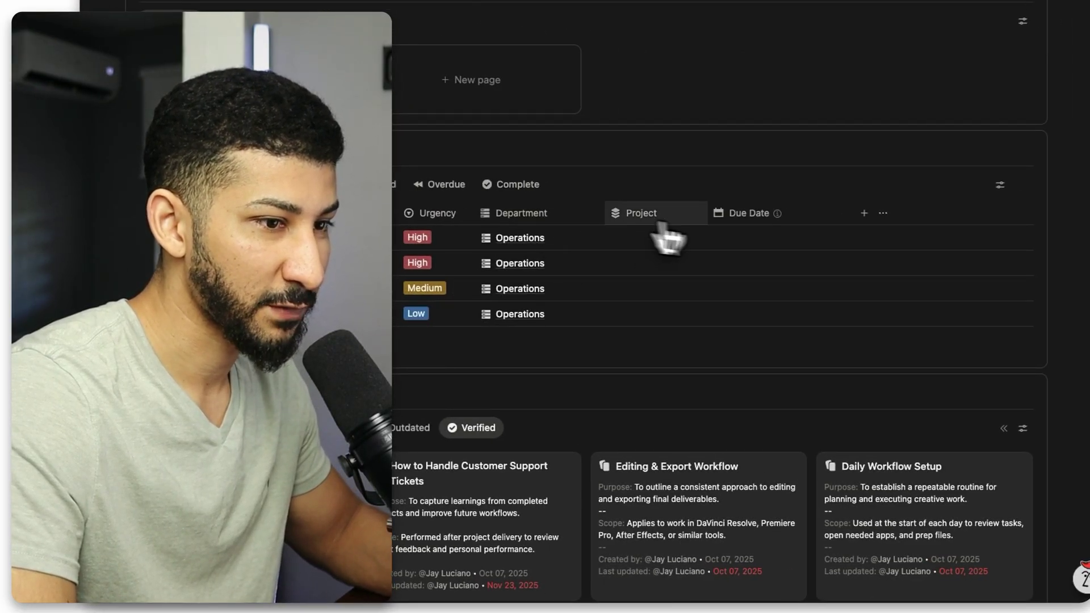
# - Give the remaining Inbox tasks, including the Medium and Low ones, a Nov 24 due date
pyautogui.click(752, 237)
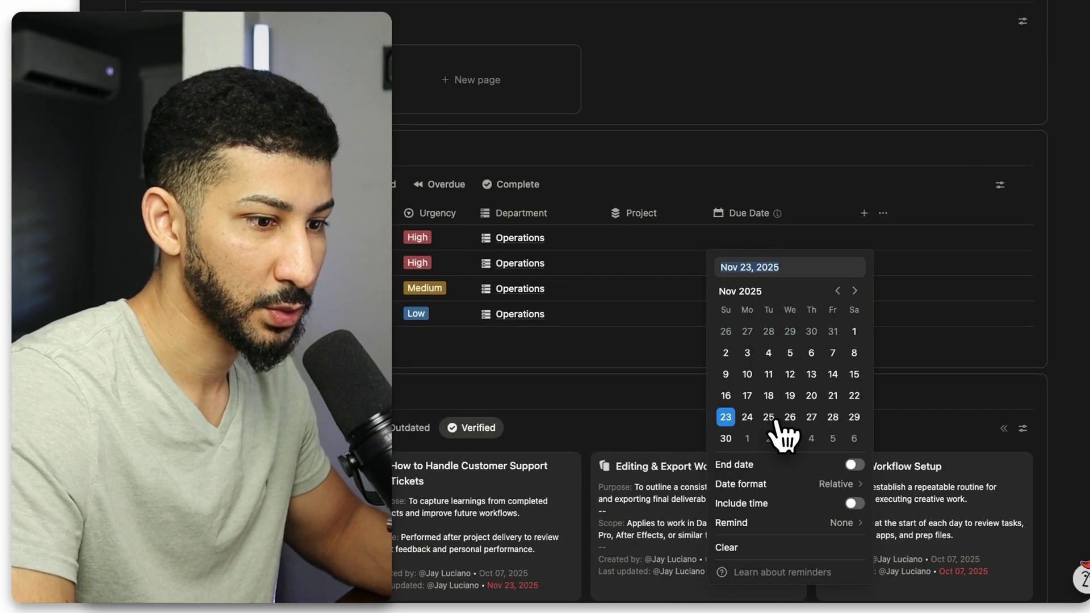
pyautogui.click(747, 417)
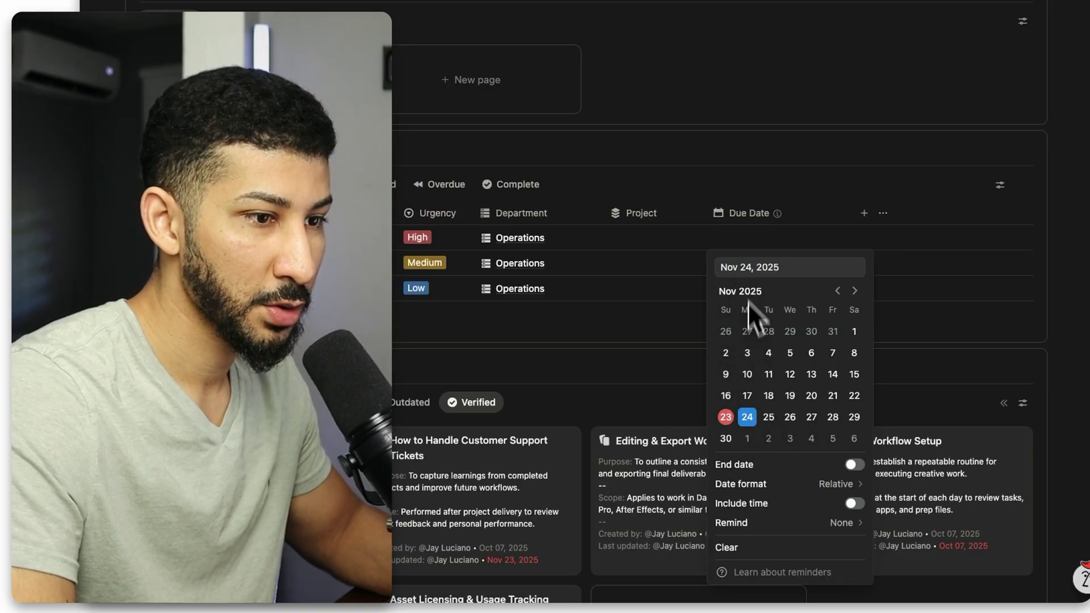
pyautogui.click(749, 239)
pyautogui.click(747, 417)
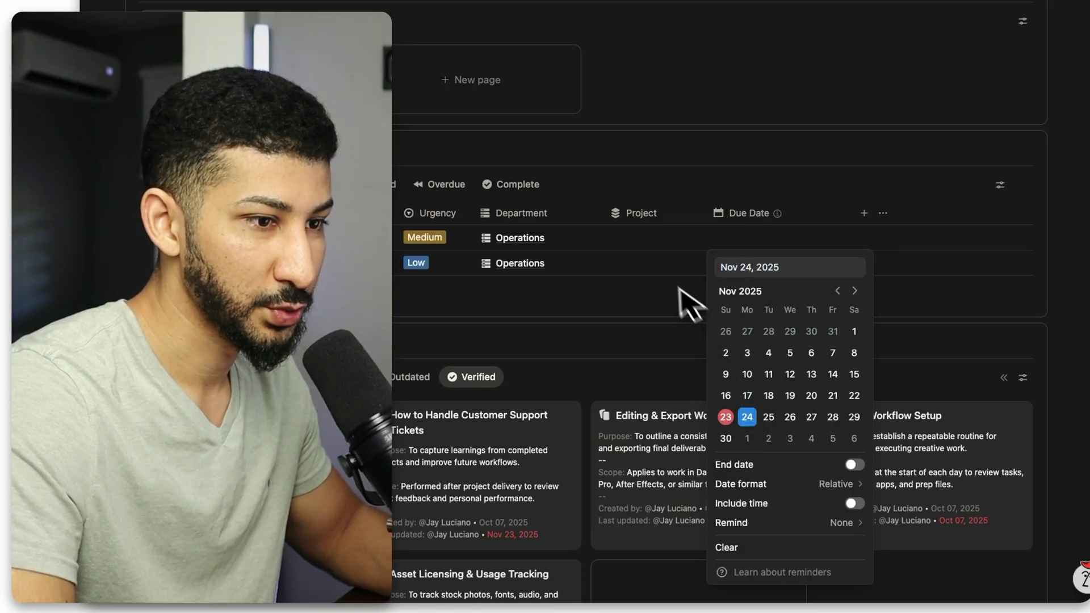
pyautogui.click(689, 297)
pyautogui.click(758, 239)
pyautogui.click(747, 416)
pyautogui.click(713, 253)
pyautogui.click(759, 238)
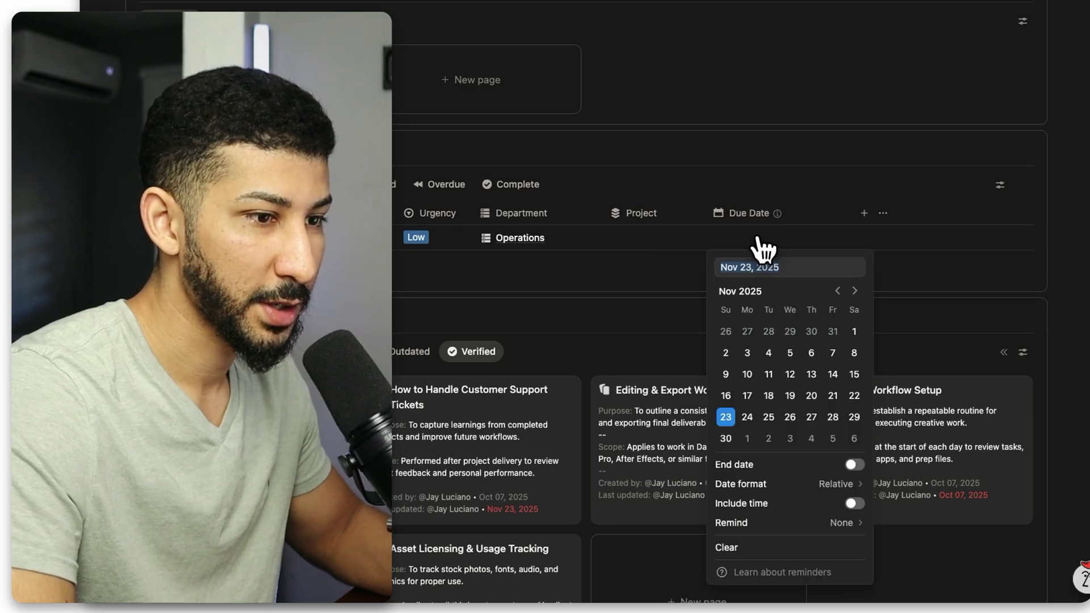
pyautogui.click(747, 416)
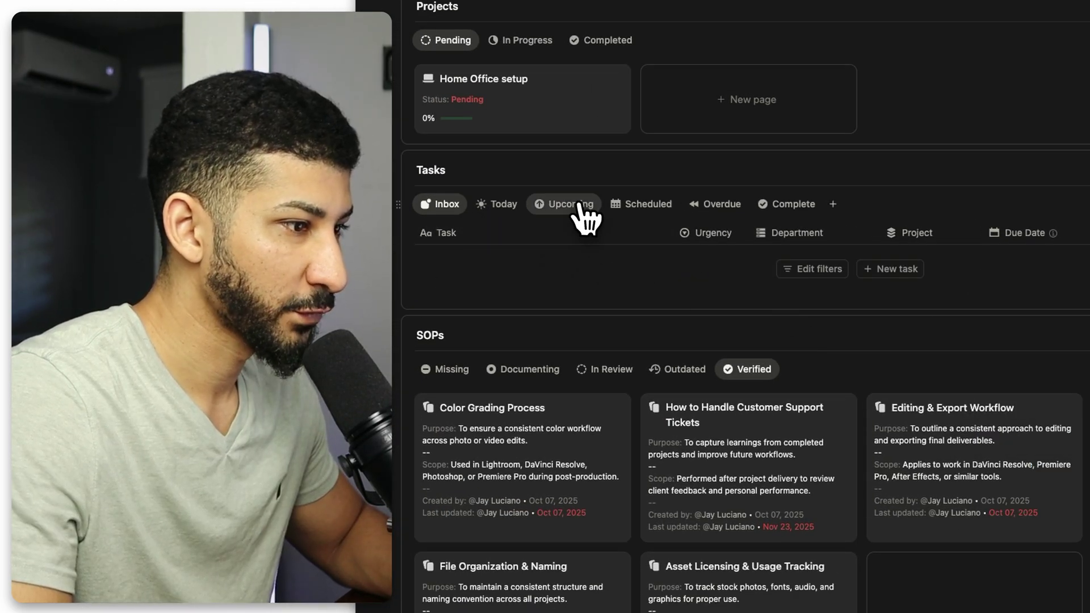
# - In the Upcoming view, set the Project of all four tasks to Home Office setup
pyautogui.click(579, 206)
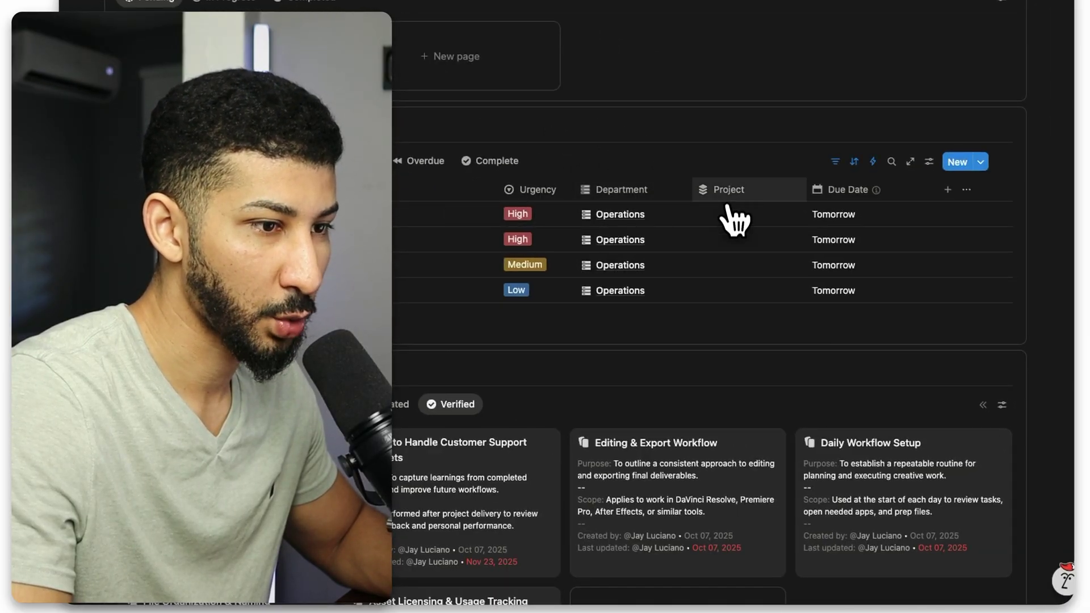
pyautogui.click(734, 228)
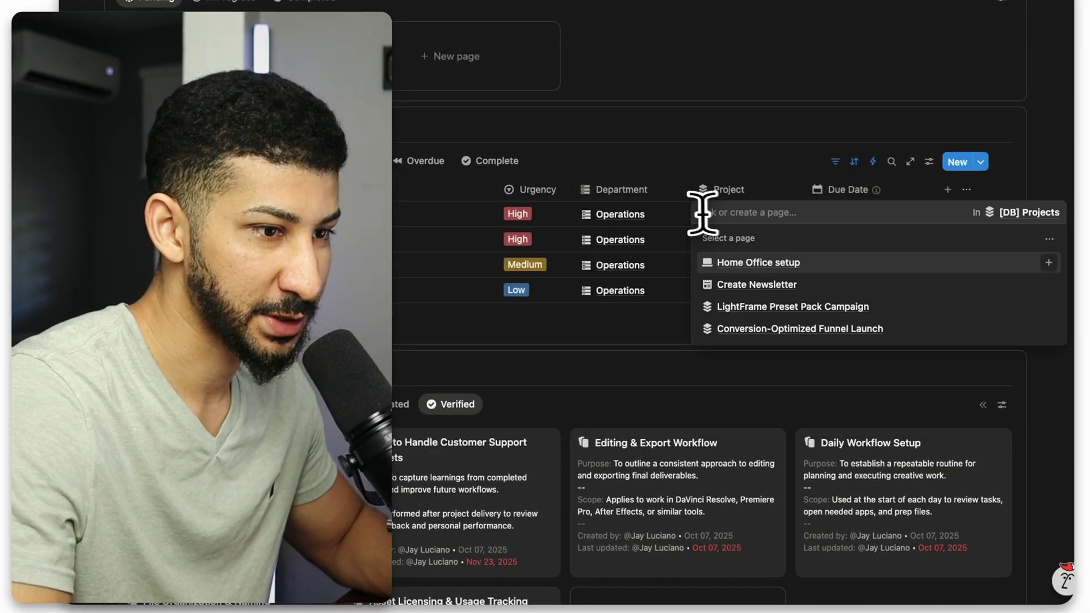
pyautogui.click(740, 267)
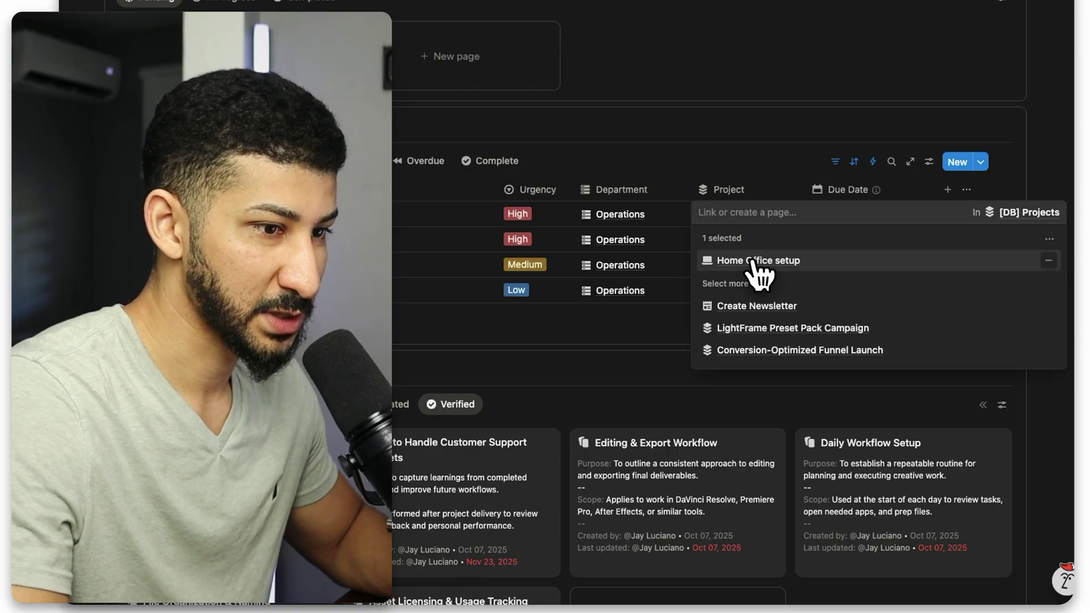
pyautogui.press('Escape')
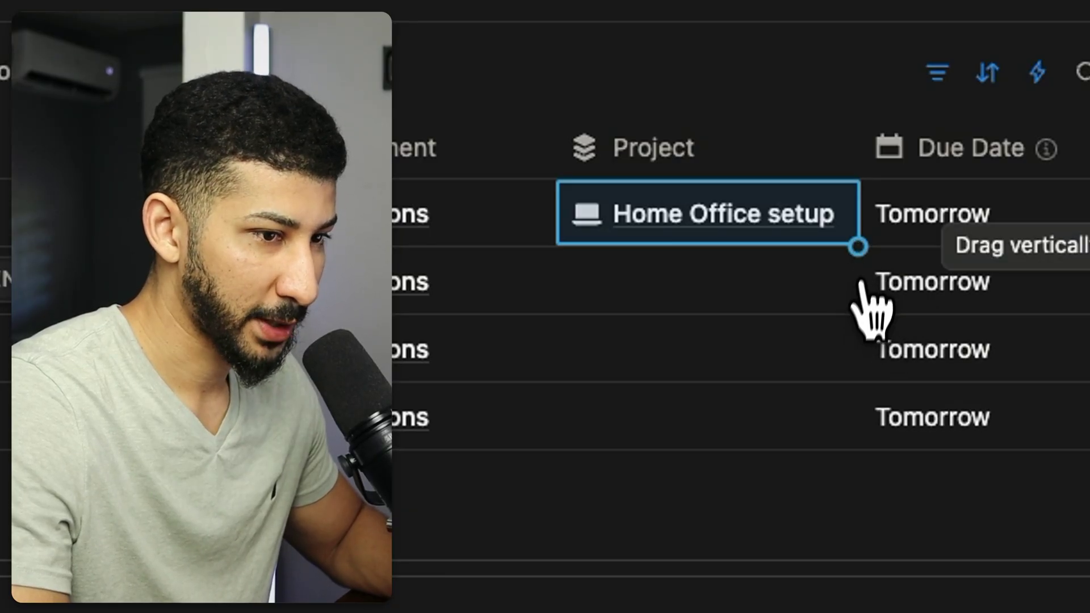
pyautogui.moveTo(858, 287); pyautogui.dragTo(835, 417)
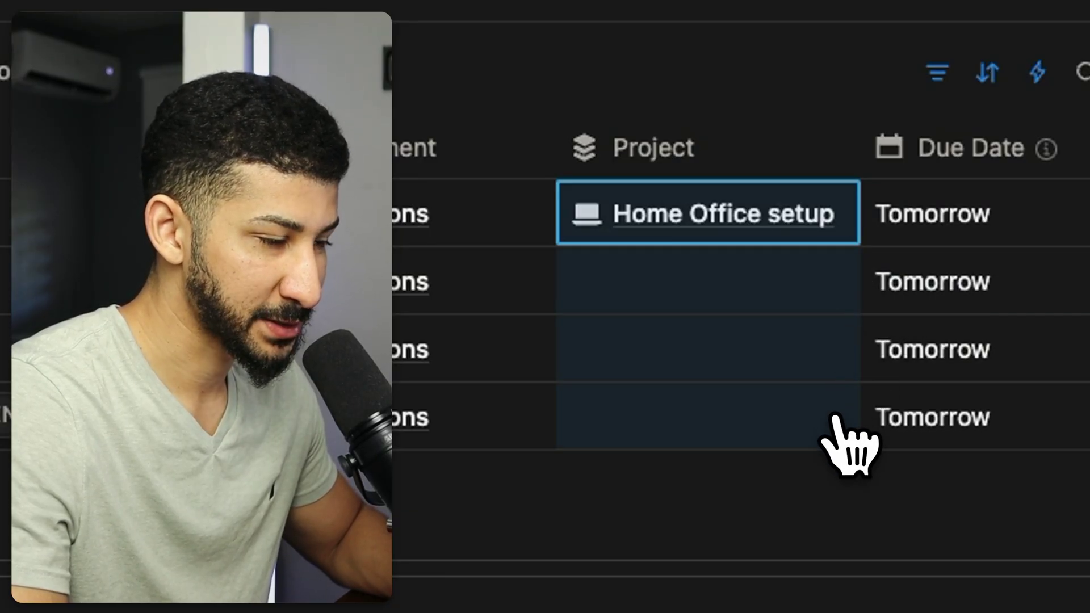
pyautogui.write('Home Office setup Home Office setup Home Office setup')
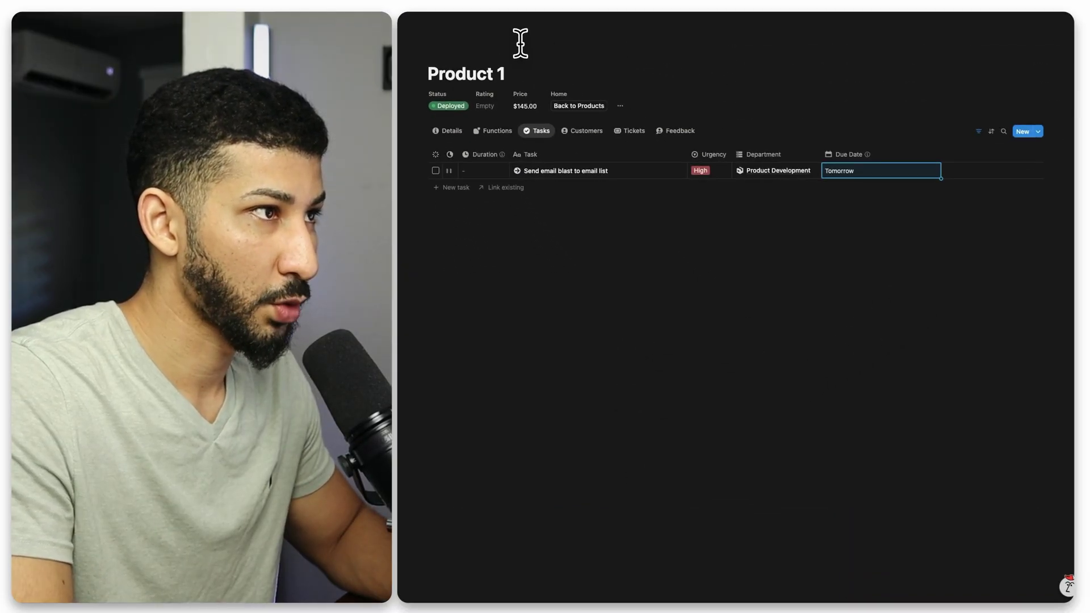
# - Go back from Product 1 to the Protocol dashboard and scroll down to its Tasks
pyautogui.press('super+bracketleft')
pyautogui.scroll(-3, 743, 234)
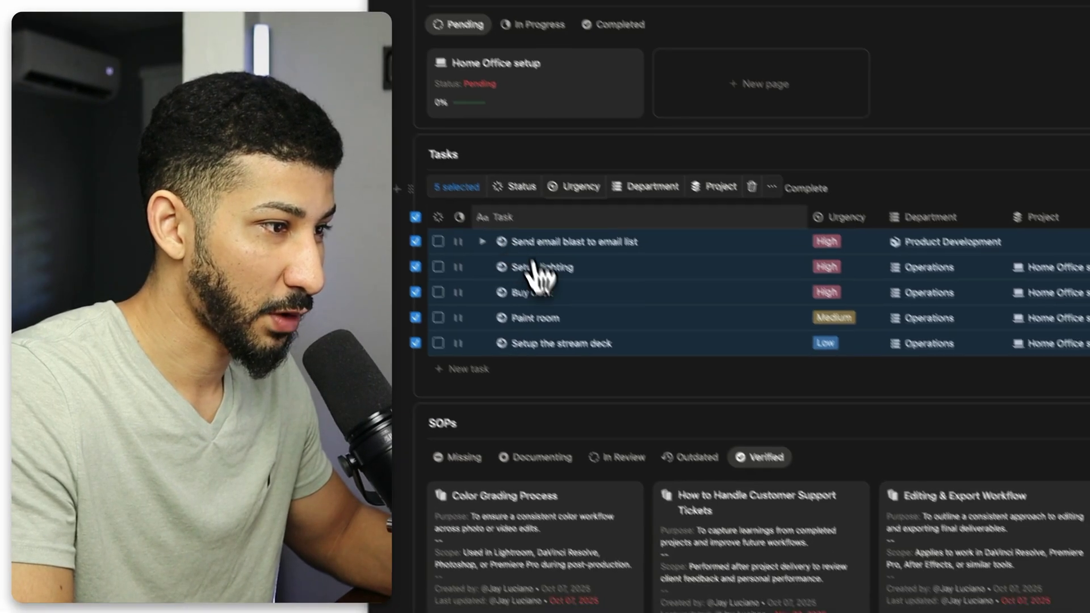
# - Set all five Upcoming tasks due Nov 23, then show the seven tasks due Today
pyautogui.click(781, 165)
pyautogui.click(762, 311)
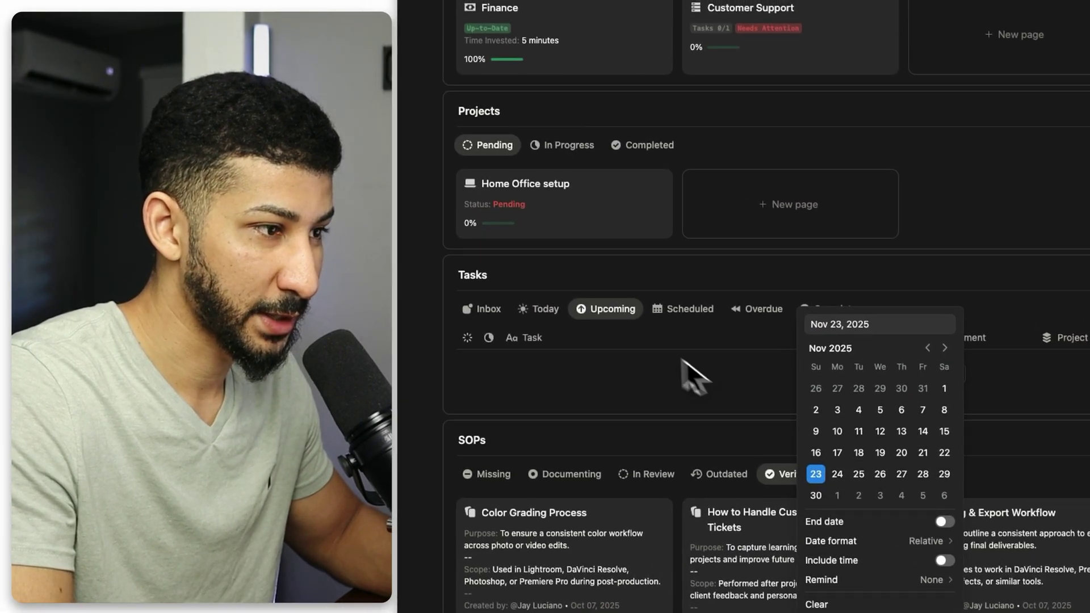
pyautogui.press('Escape')
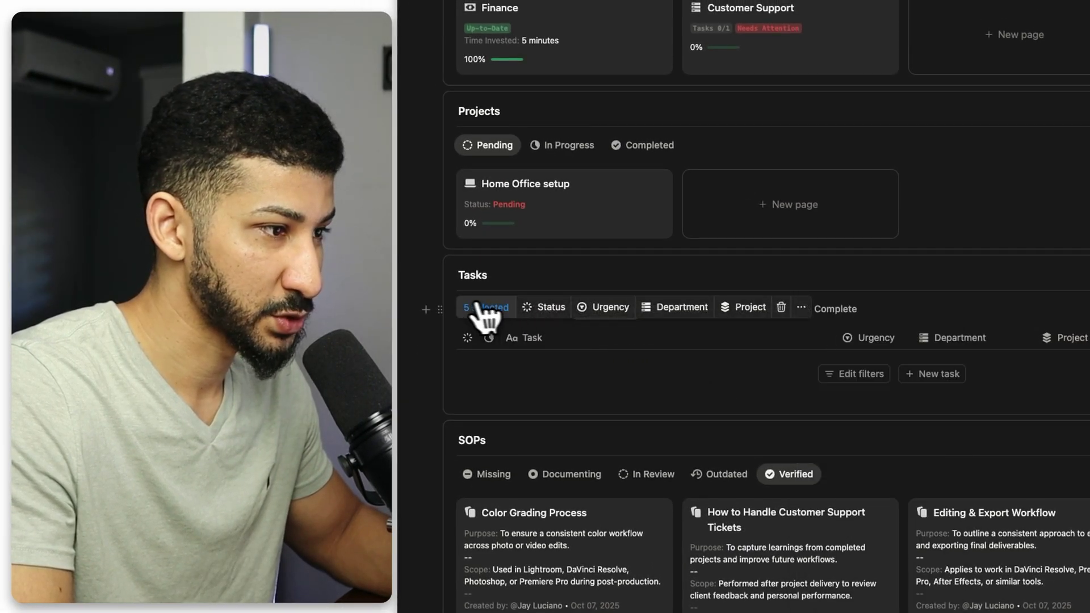
pyautogui.click(539, 278)
pyautogui.click(555, 310)
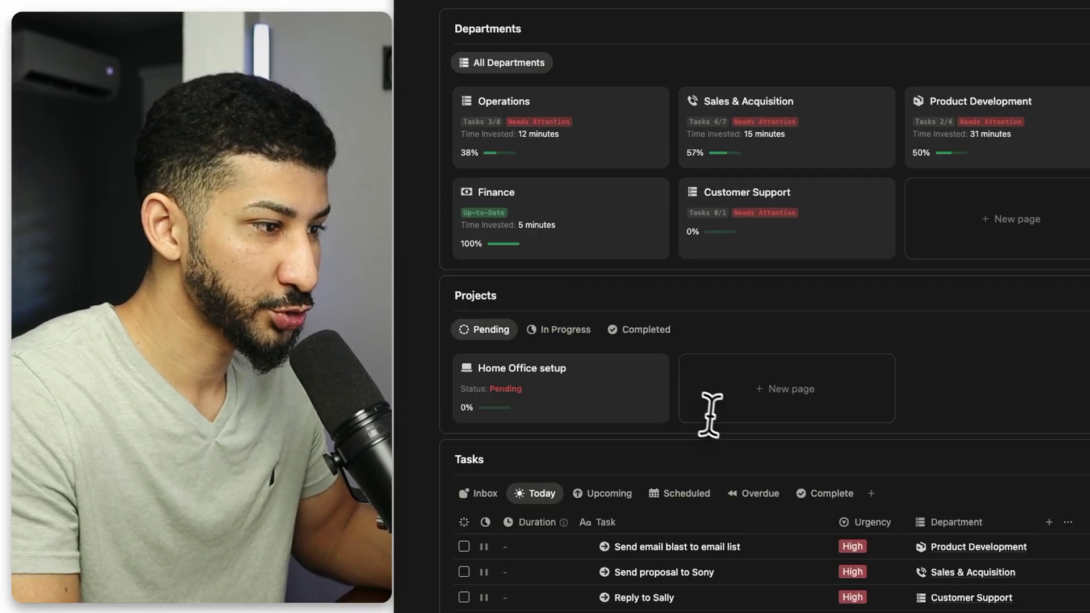
pyautogui.scroll(2, 713, 417)
pyautogui.scroll(-4, 730, 432)
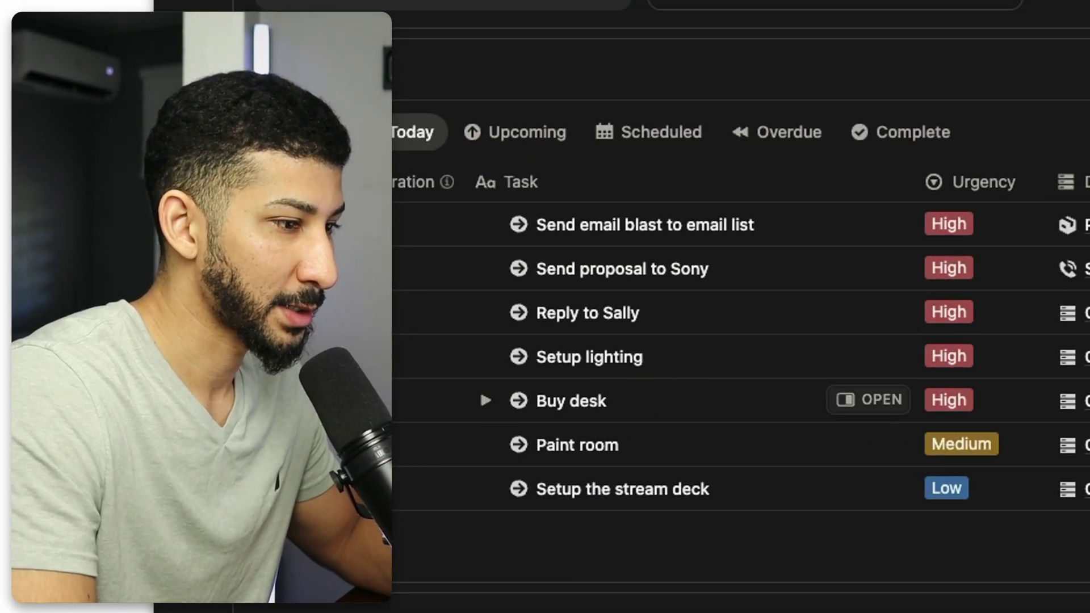
# - Mark Buy desk as done, then start a time entry on the Setup lighting task
pyautogui.click(444, 382)
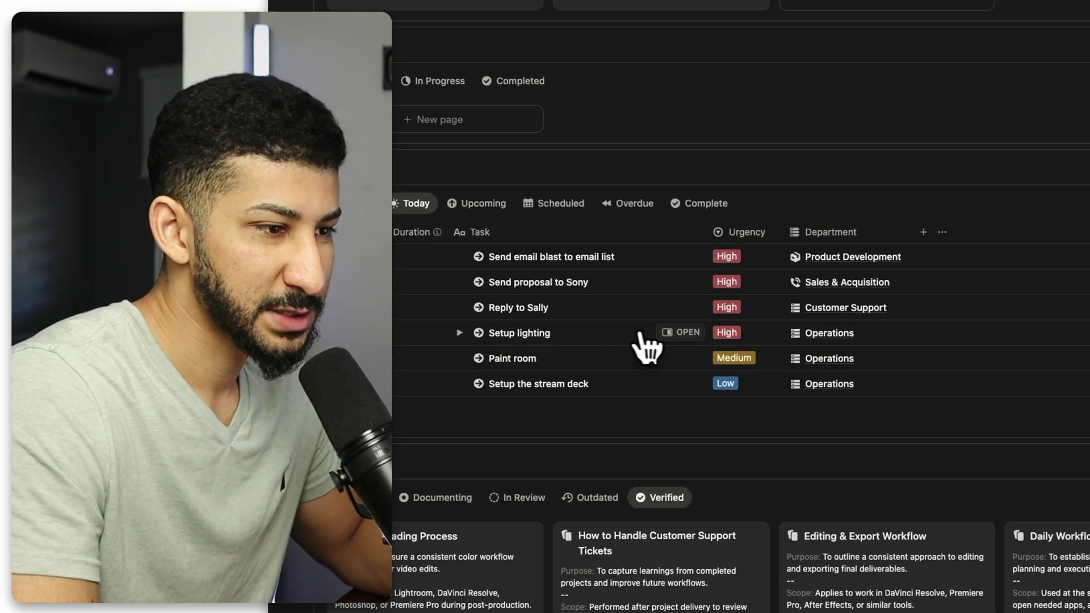
pyautogui.click(680, 333)
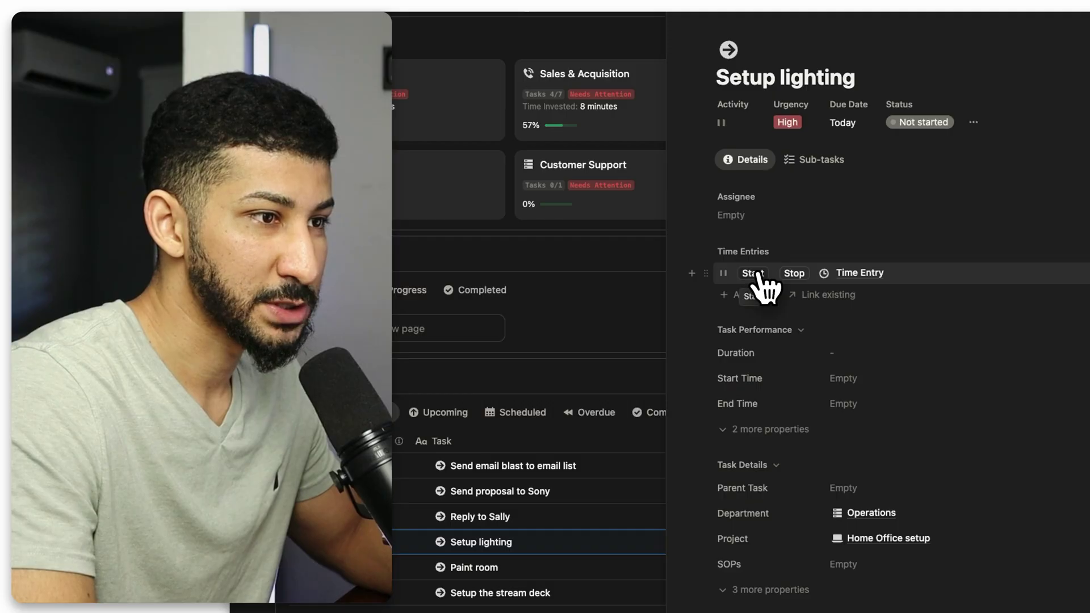
pyautogui.click(756, 274)
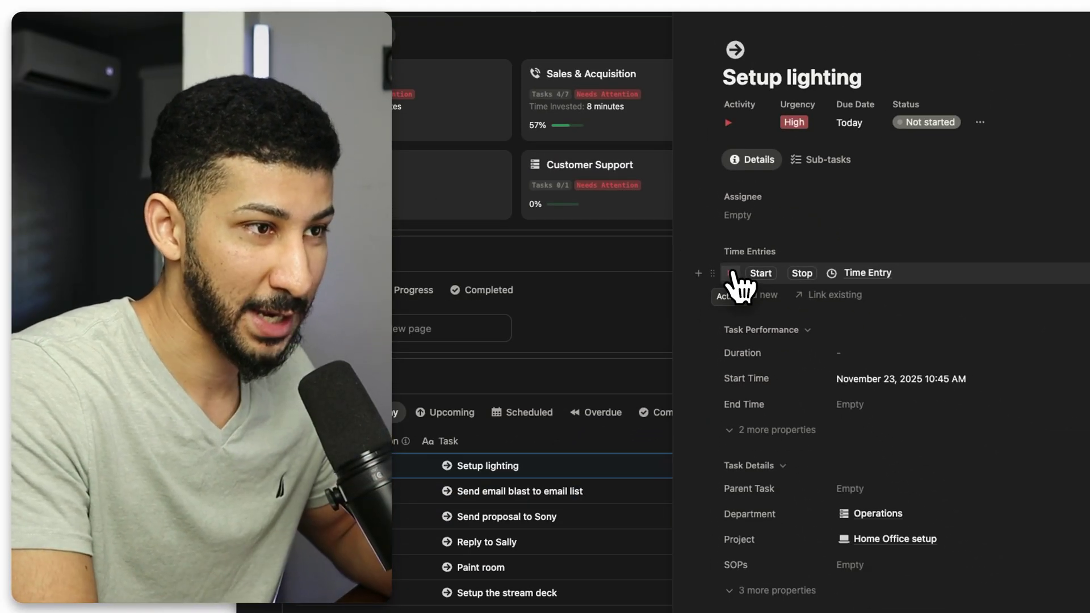
# - Stop the first Setup lighting timer, then add and time a 1-minute 'Session 2' entry
pyautogui.click(801, 274)
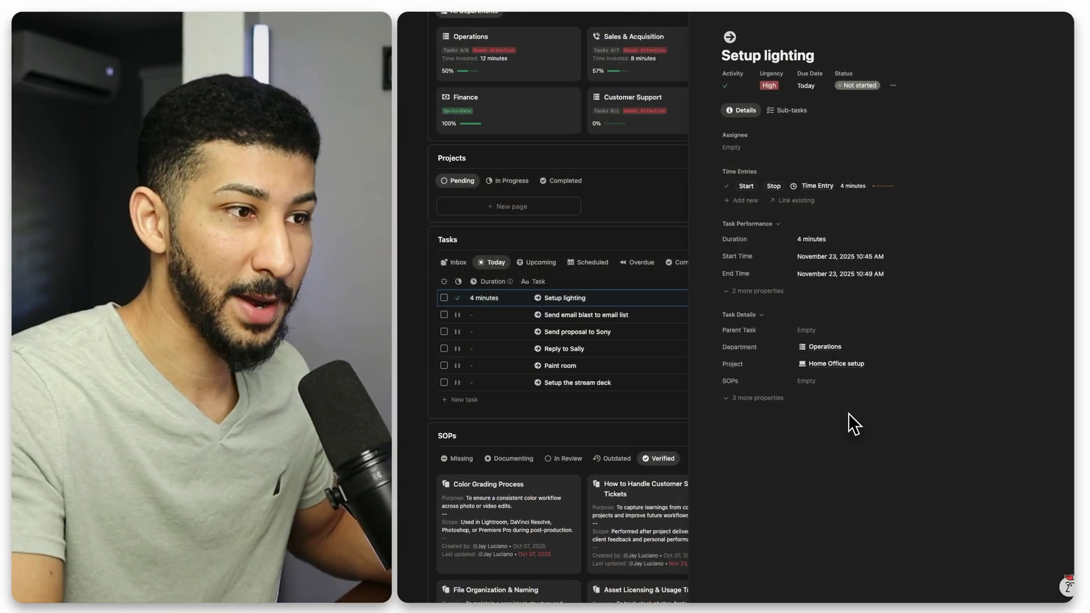
pyautogui.click(755, 212)
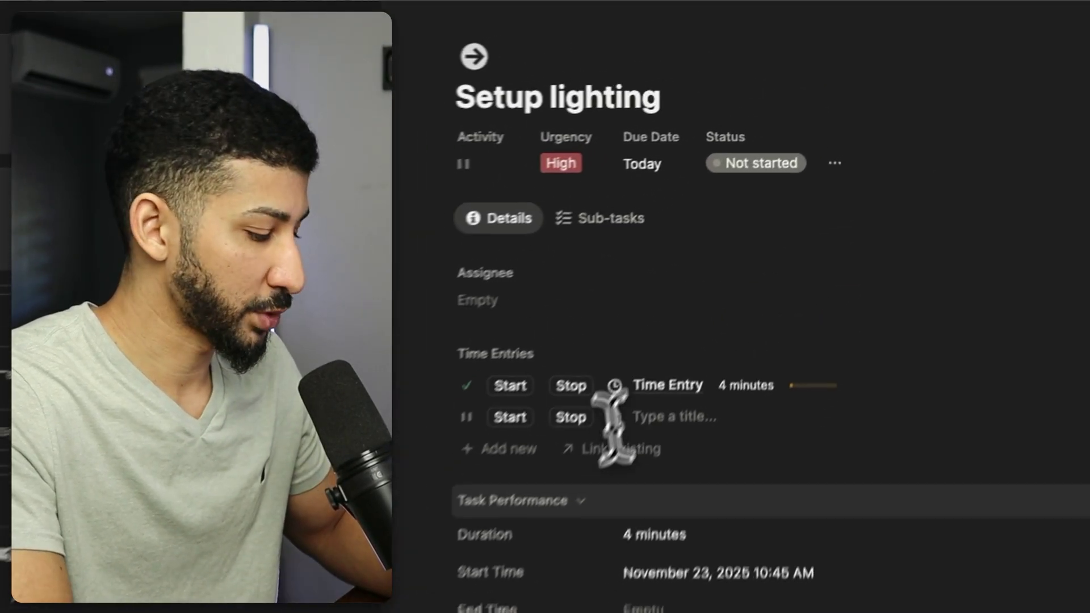
pyautogui.write('Session 2')
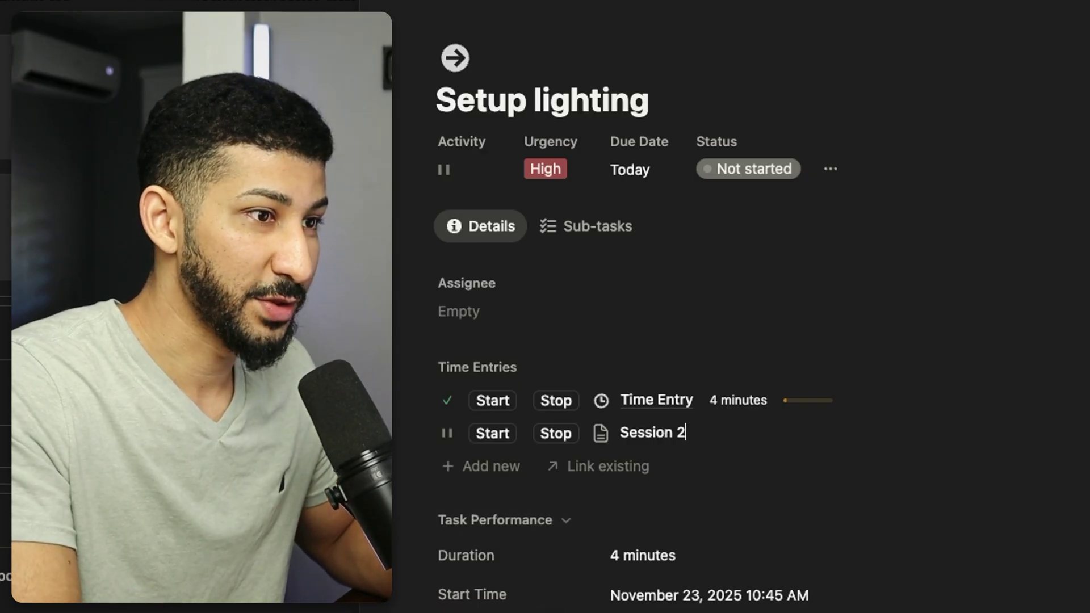
pyautogui.click(497, 433)
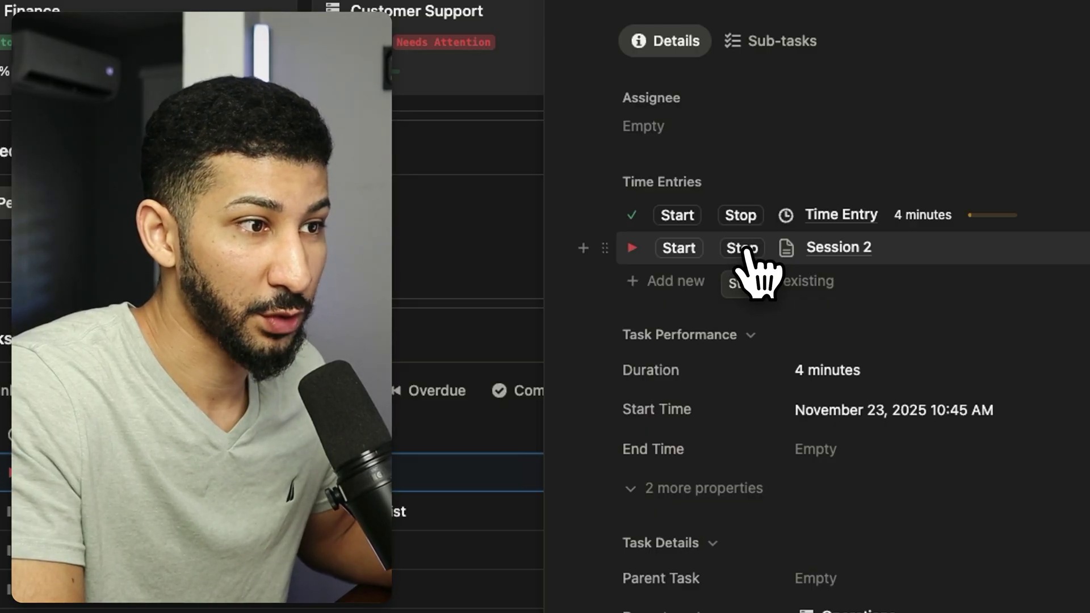
pyautogui.click(742, 248)
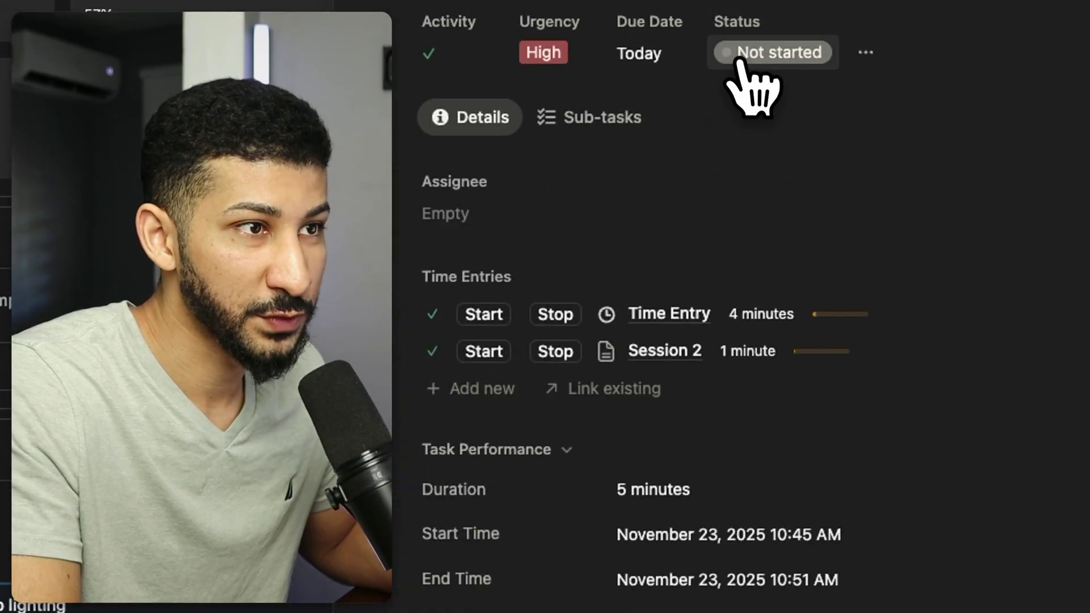
# - Set Setup lighting's status to Done, tick it complete, and close its side peek
pyautogui.click(757, 58)
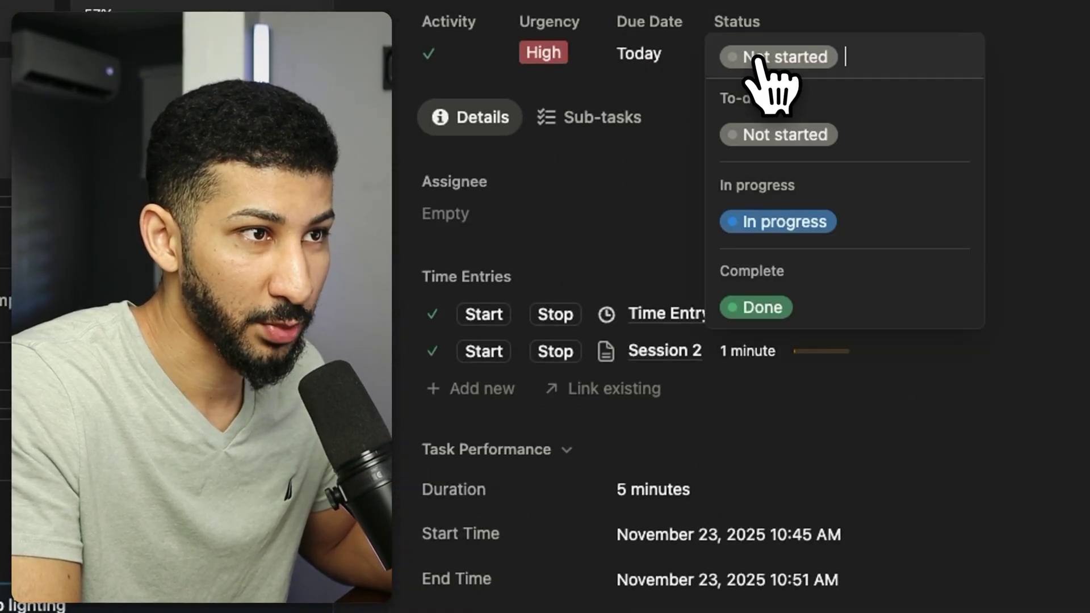
pyautogui.click(782, 311)
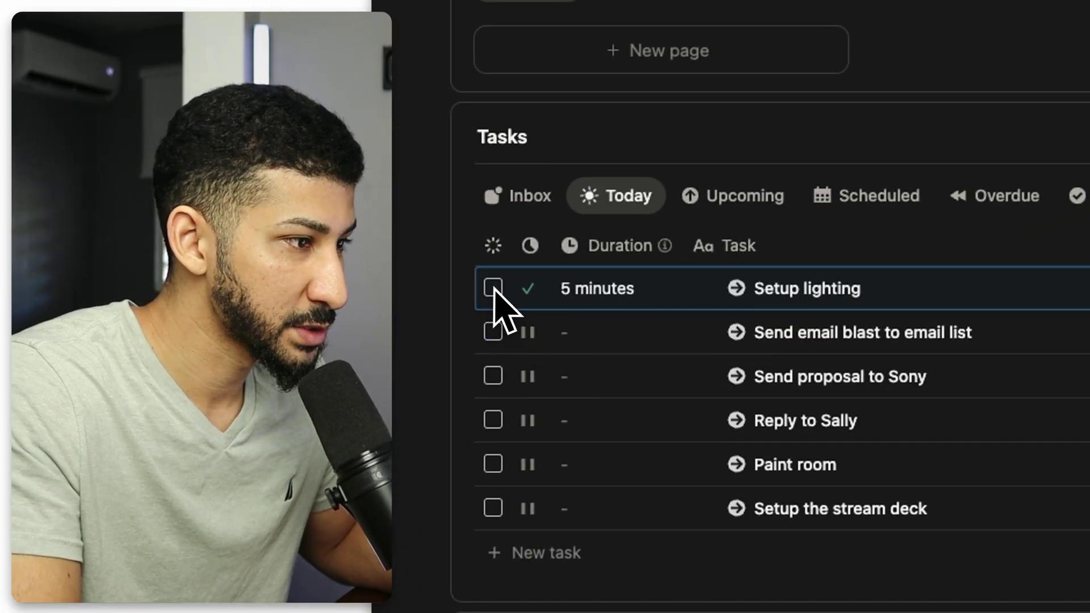
pyautogui.click(494, 288)
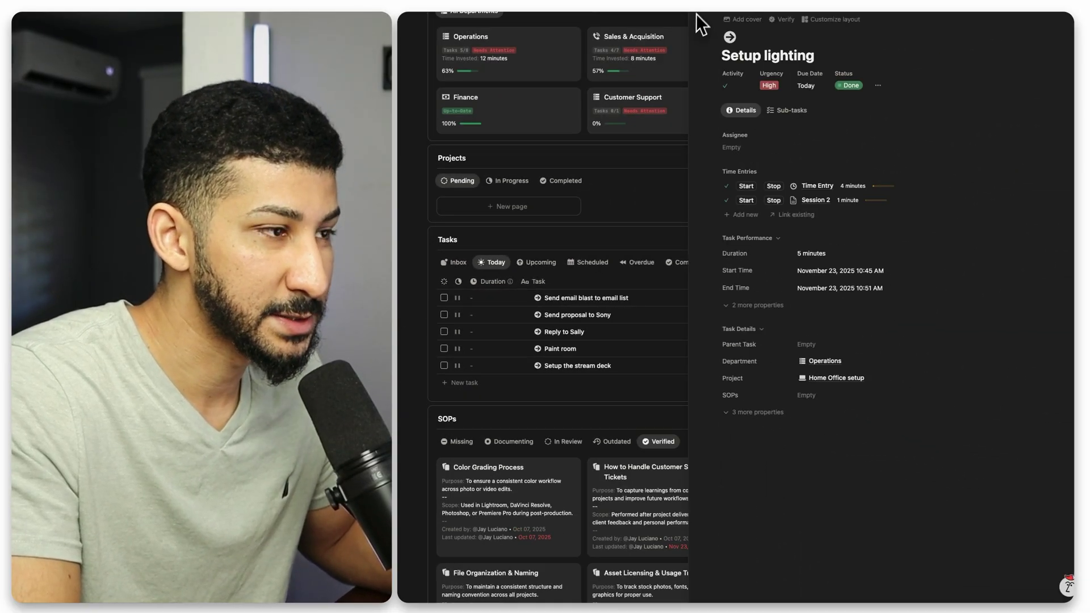
pyautogui.click(702, 24)
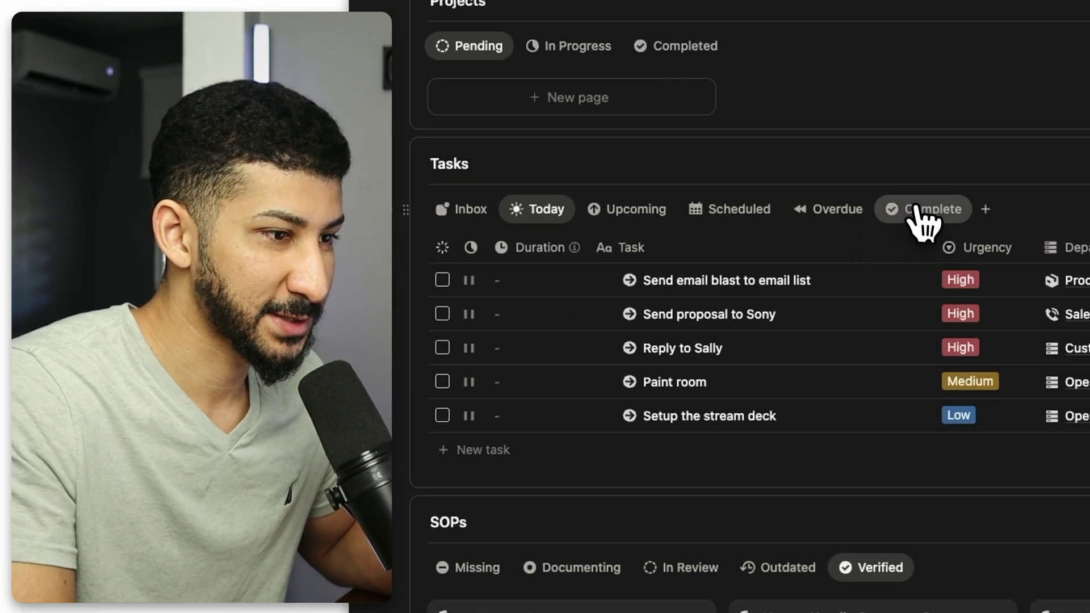
pyautogui.click(915, 209)
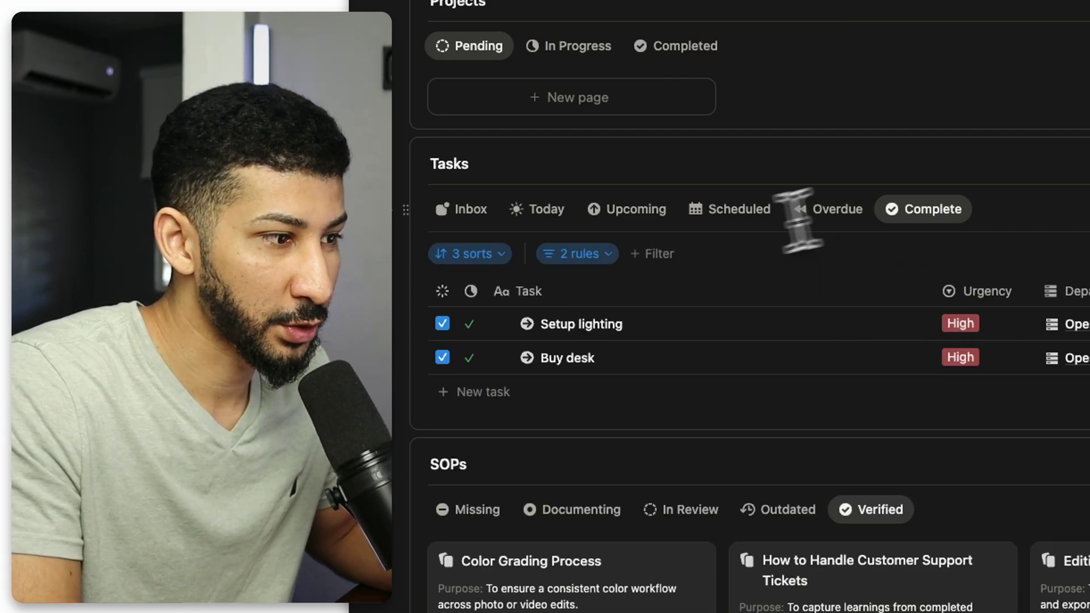
pyautogui.click(603, 253)
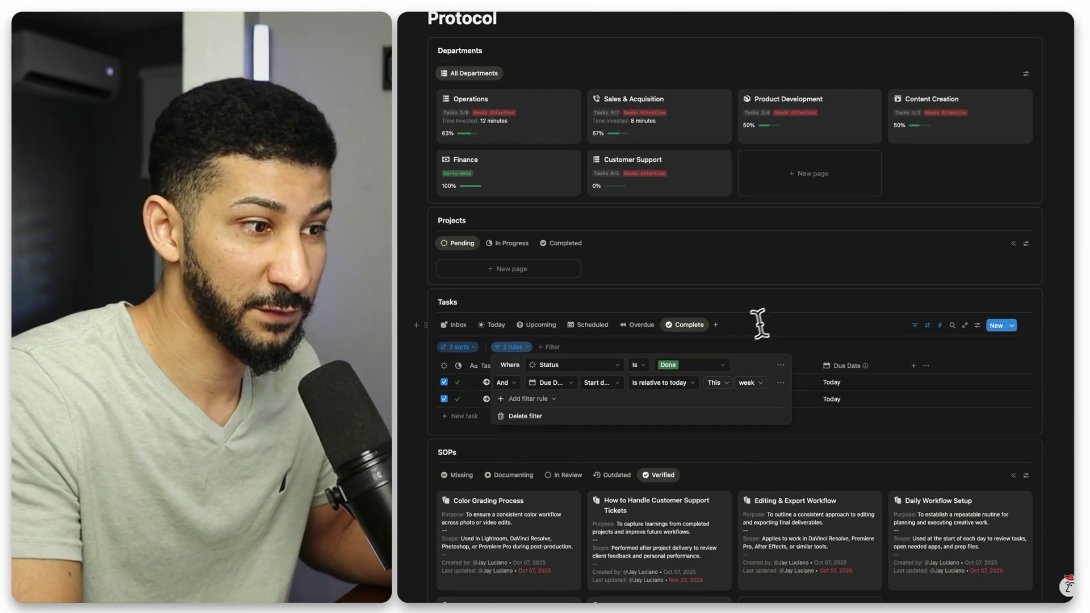
pyautogui.click(1076, 187)
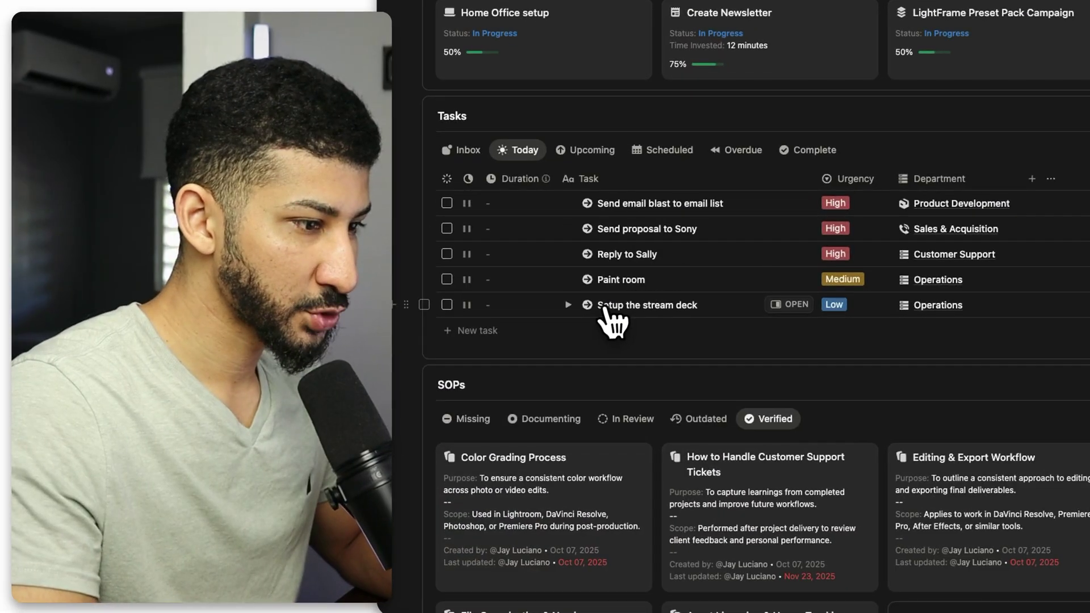
# - Expand Setup the stream deck and log time on its Download the Elgato app sub-task
pyautogui.click(567, 305)
pyautogui.scroll(-1, 693, 312)
pyautogui.click(838, 83)
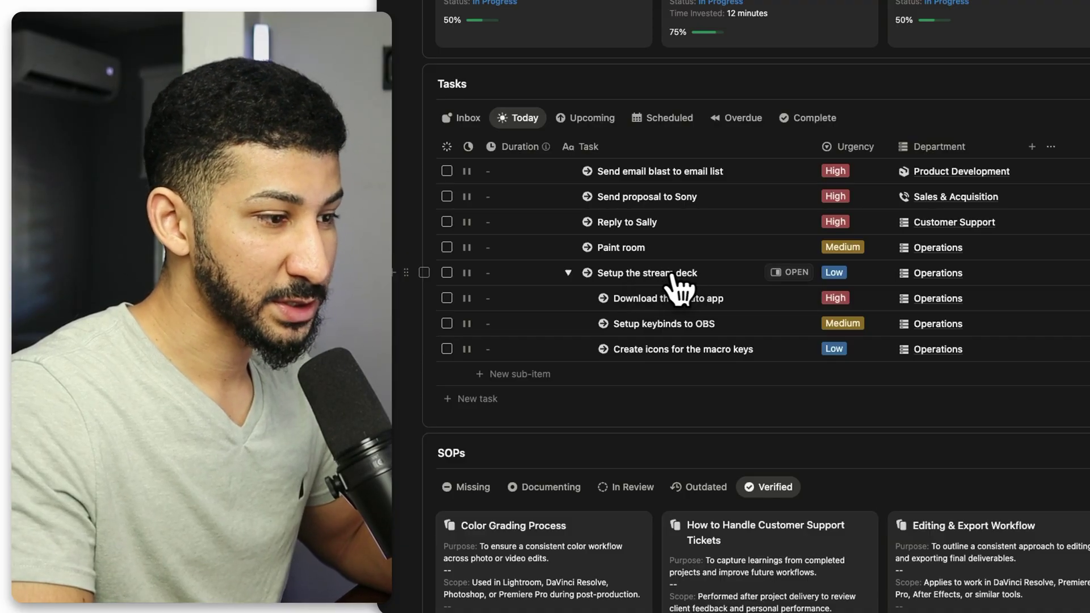
pyautogui.click(796, 298)
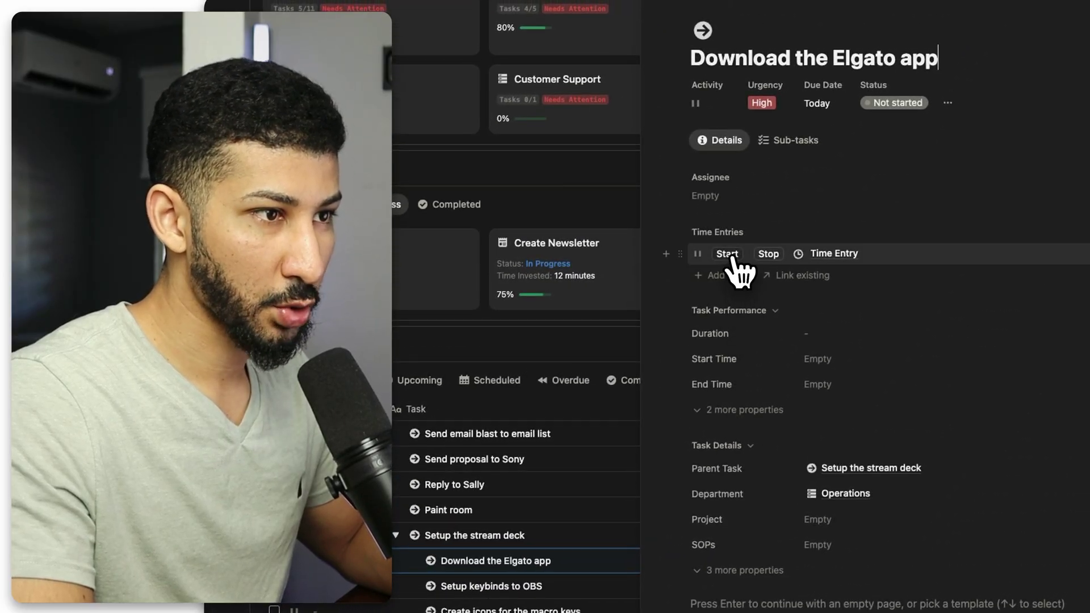
pyautogui.click(732, 257)
pyautogui.press('Escape')
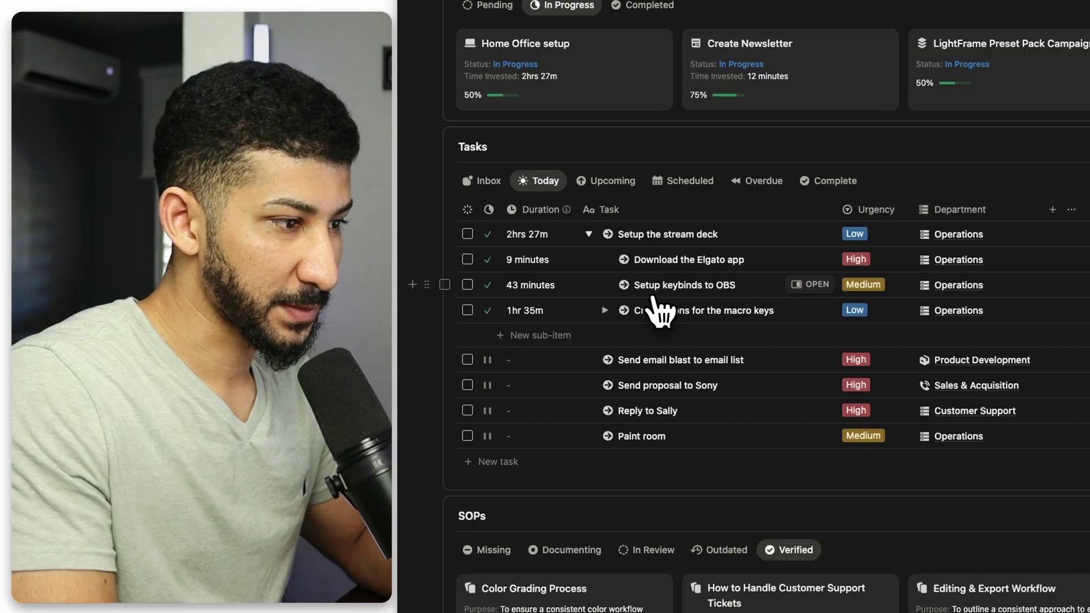
pyautogui.click(589, 234)
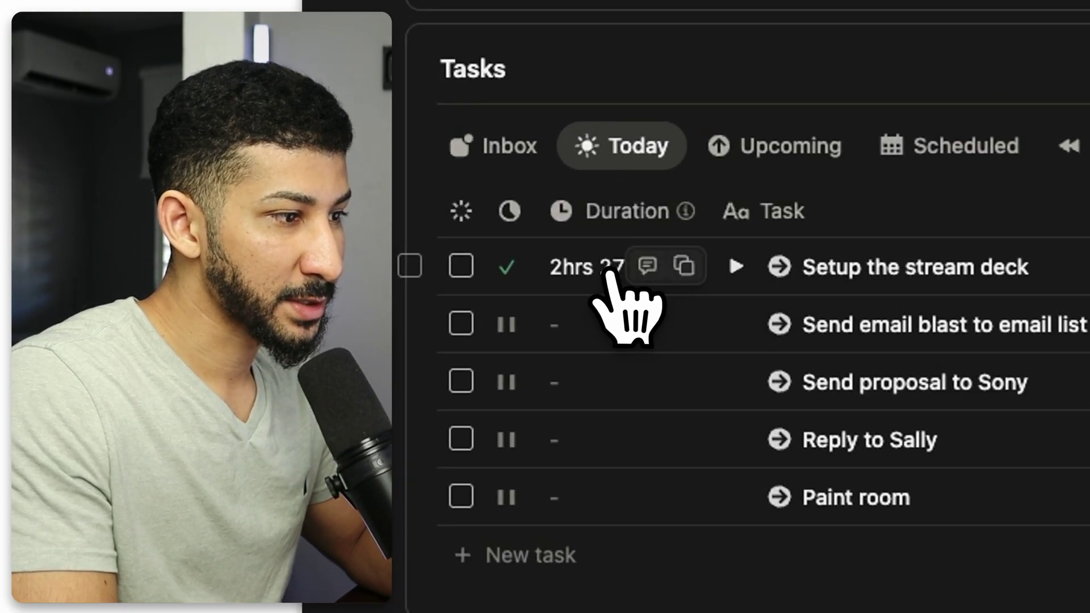
pyautogui.click(735, 266)
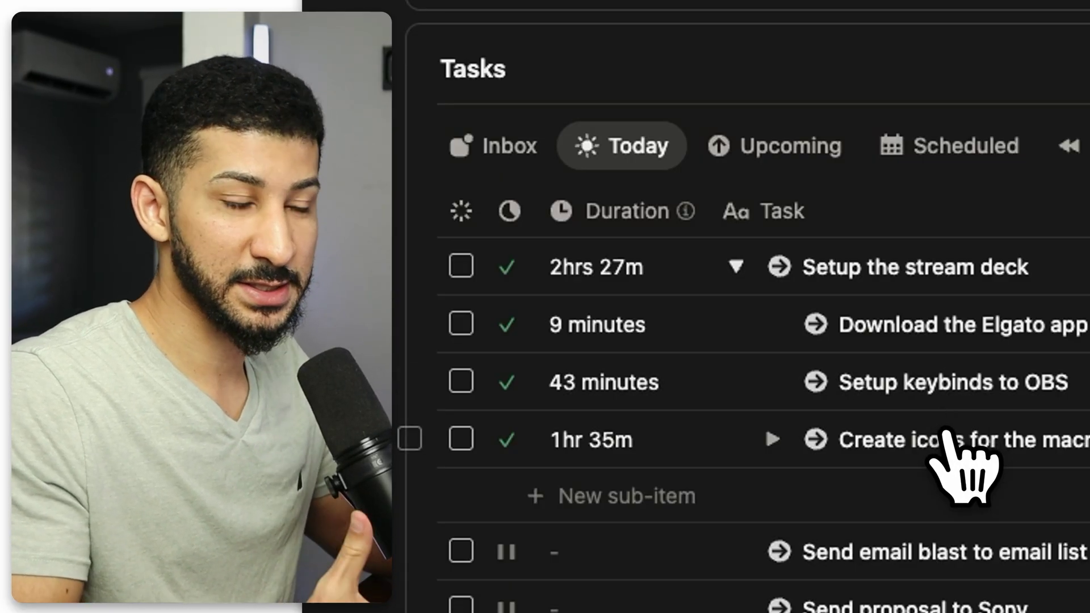
# - Tick off Create icons, Setup keybinds to OBS, Download the Elgato app, and the parent task
pyautogui.click(461, 440)
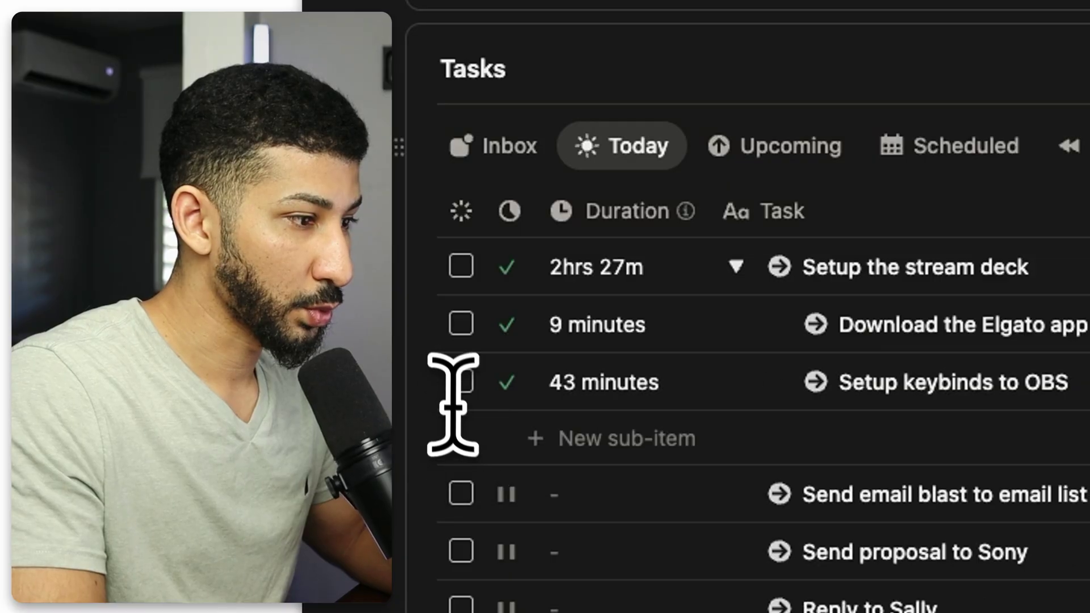
pyautogui.click(461, 381)
pyautogui.click(461, 323)
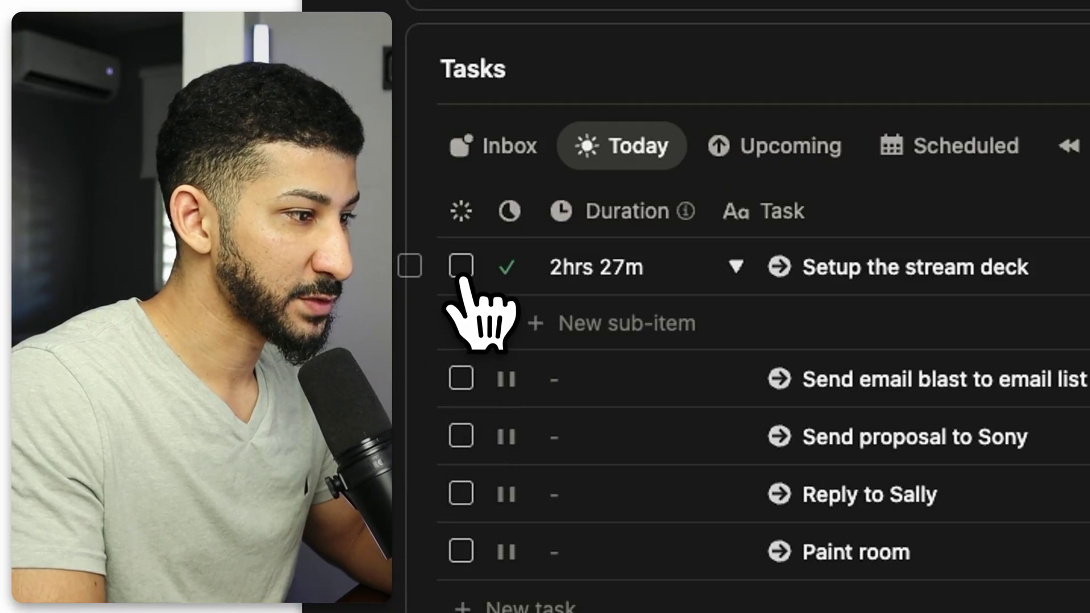
pyautogui.click(461, 266)
# - Open the Color Grading Process card in the SOPs gallery
pyautogui.scroll(-5, 616, 290)
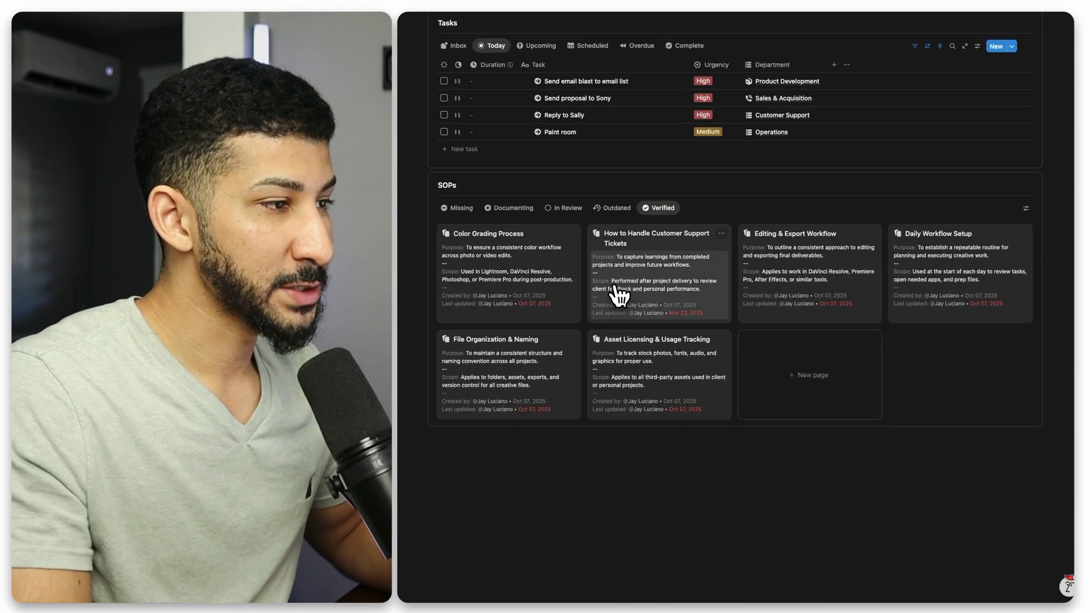
pyautogui.scroll(2, 678, 471)
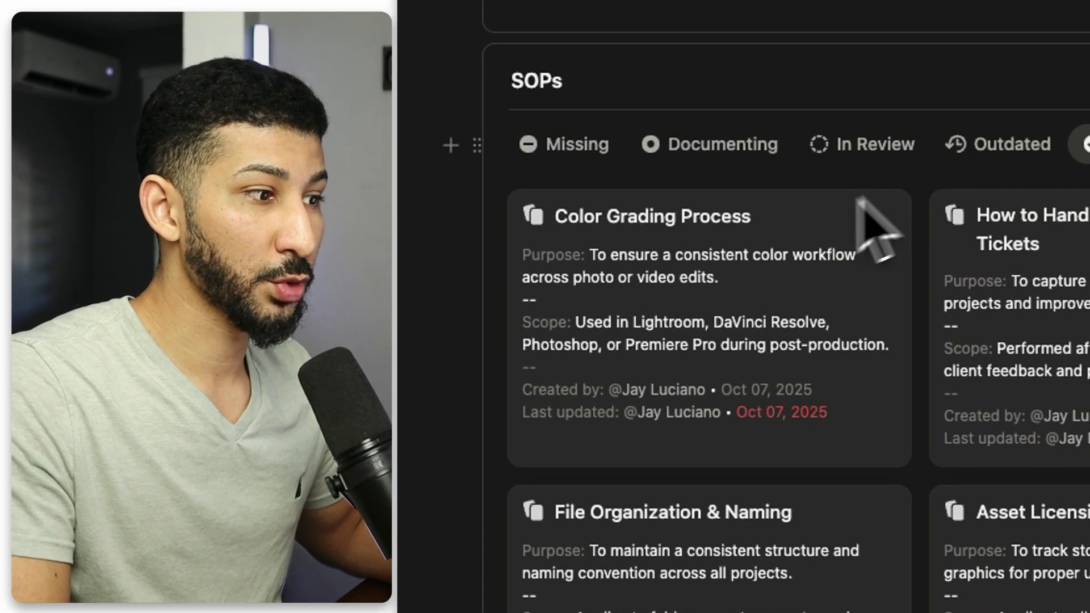
pyautogui.click(540, 307)
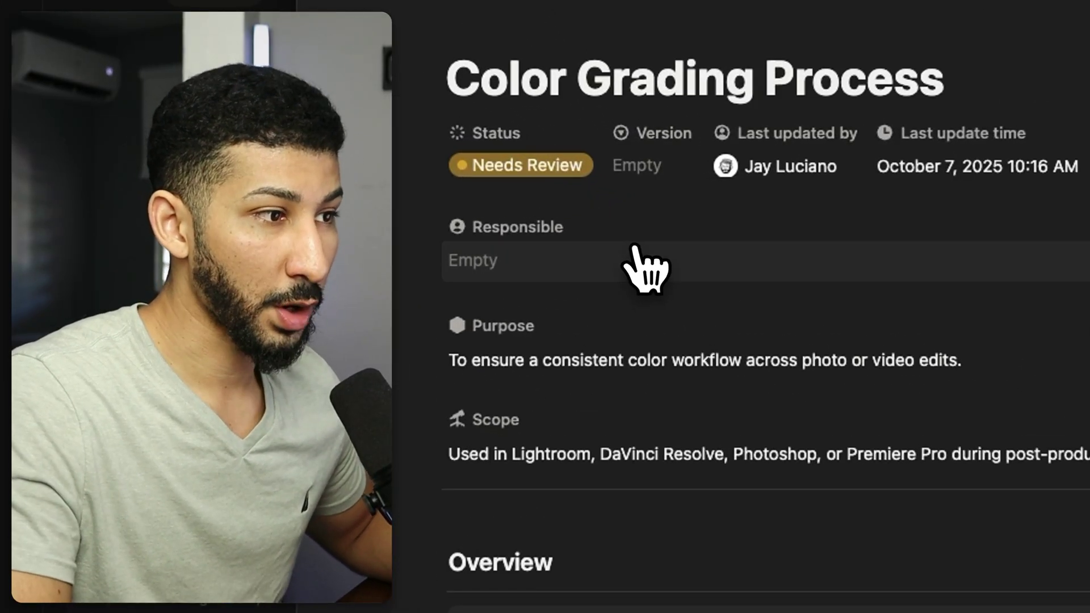
# - Leave Responsible empty and change the SOP status from Needs Review to Outdated
pyautogui.click(649, 220)
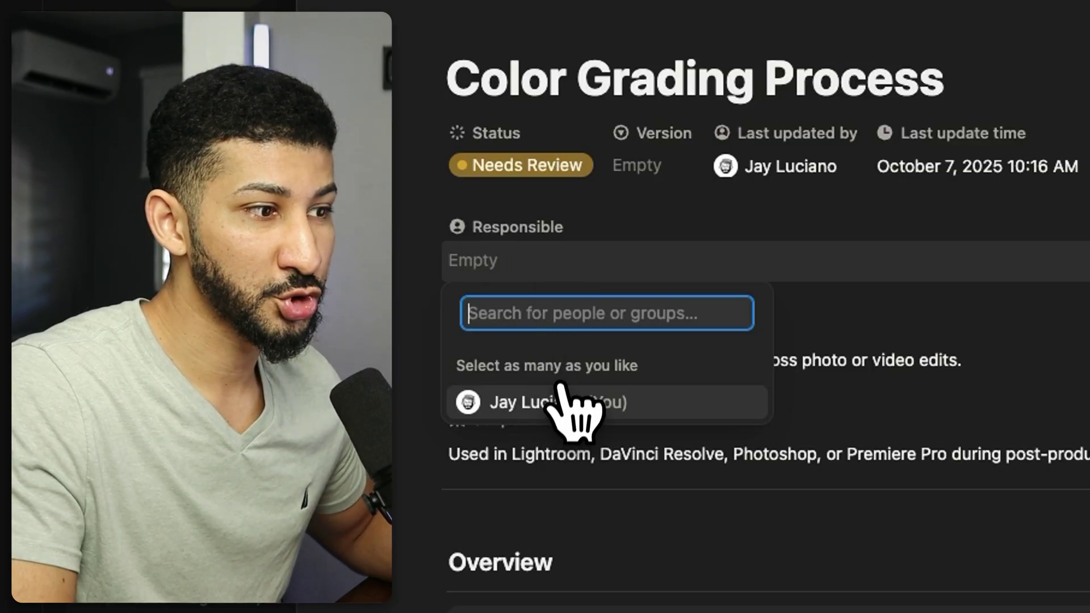
pyautogui.click(575, 262)
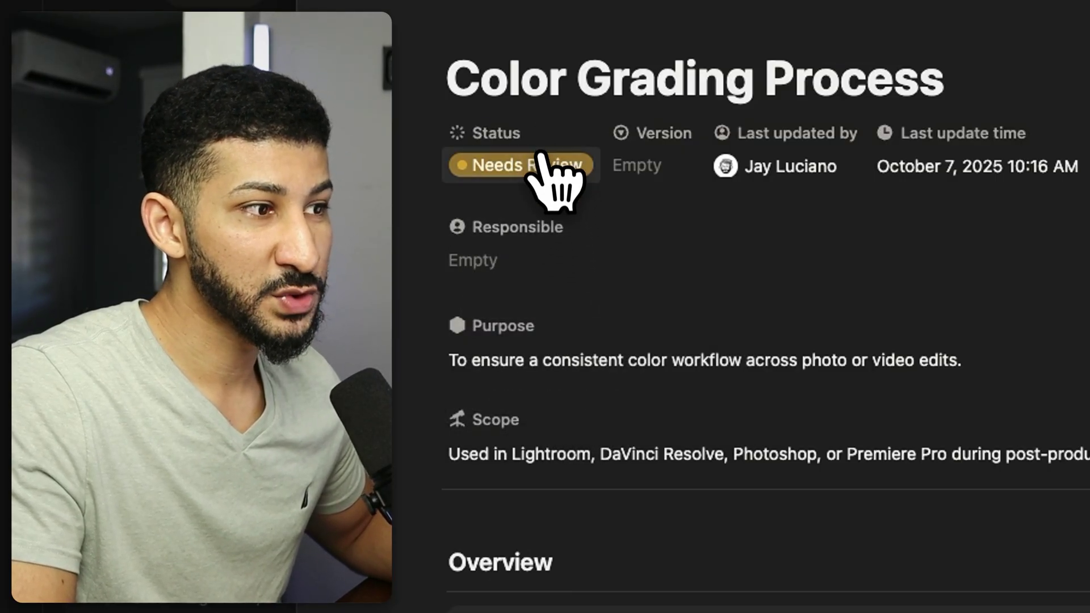
pyautogui.click(542, 164)
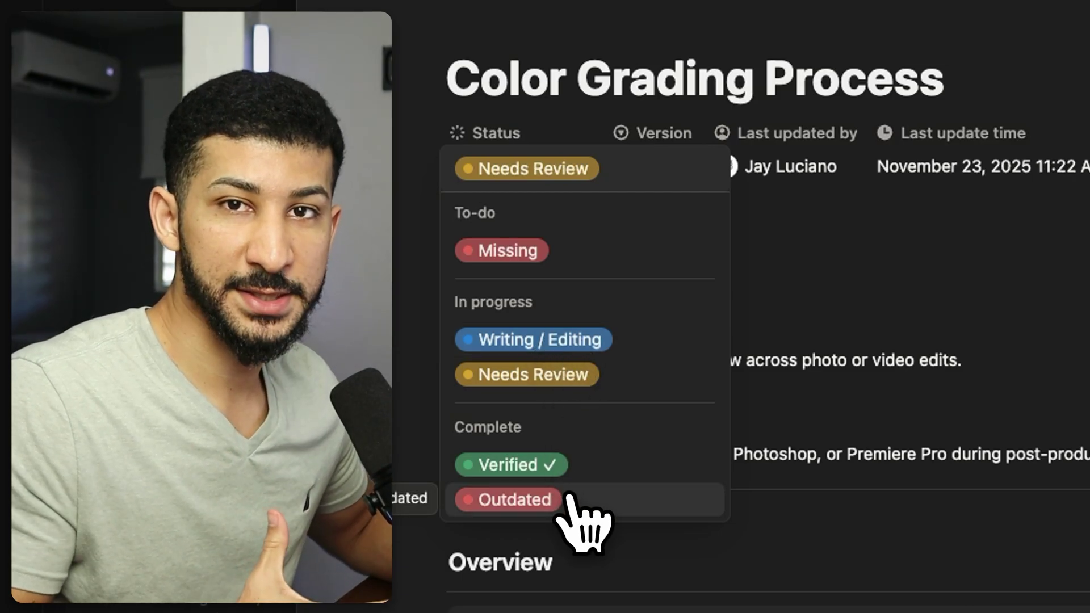
pyautogui.click(567, 496)
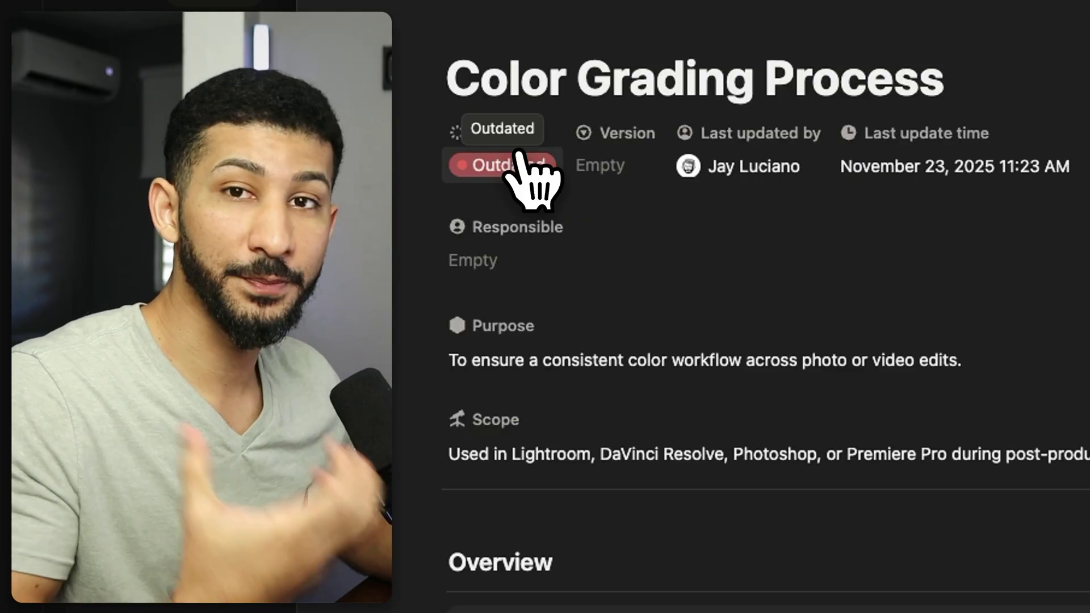
pyautogui.scroll(-6, 569, 256)
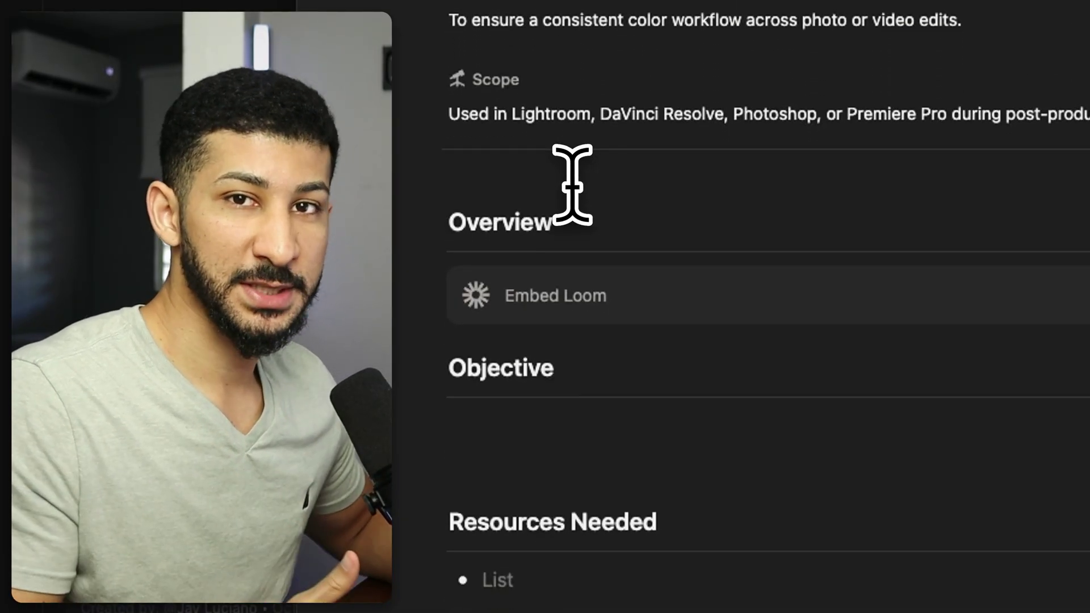
pyautogui.scroll(-1, 584, 250)
pyautogui.click(593, 258)
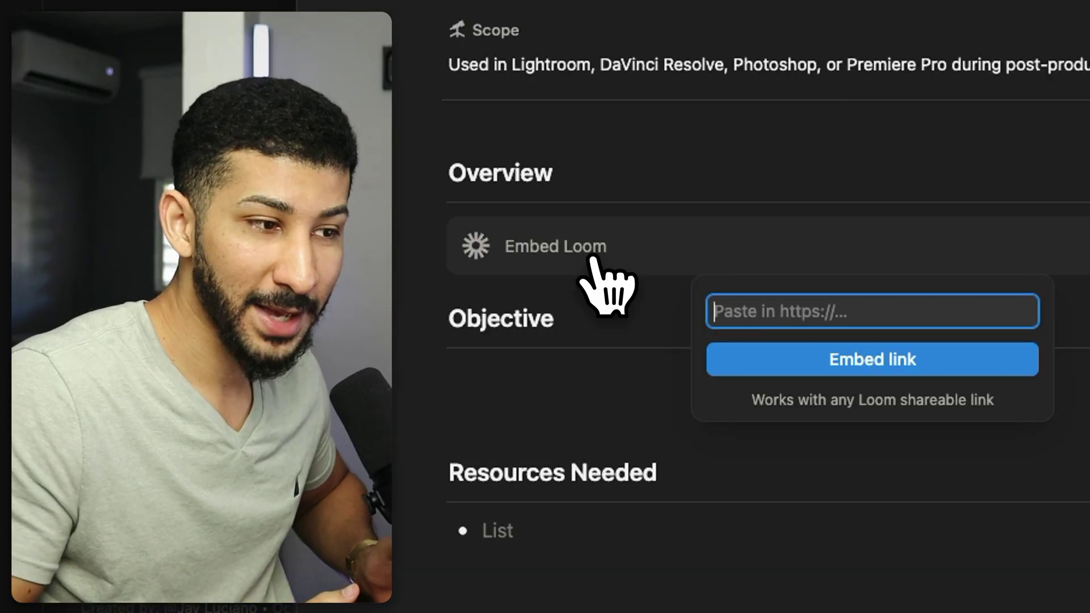
pyautogui.click(1036, 156)
pyautogui.scroll(1, 1036, 156)
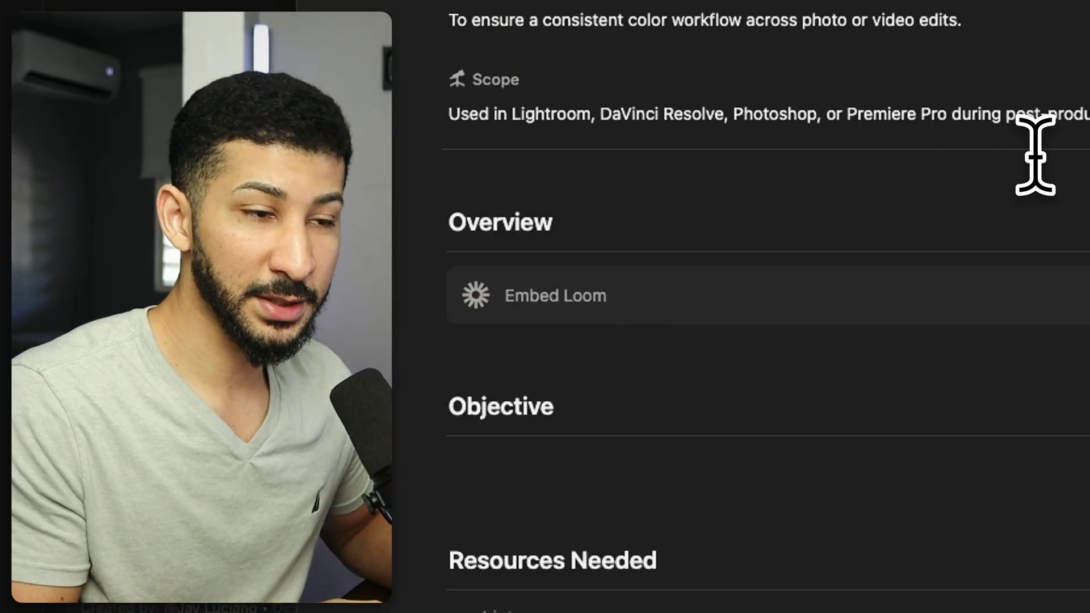